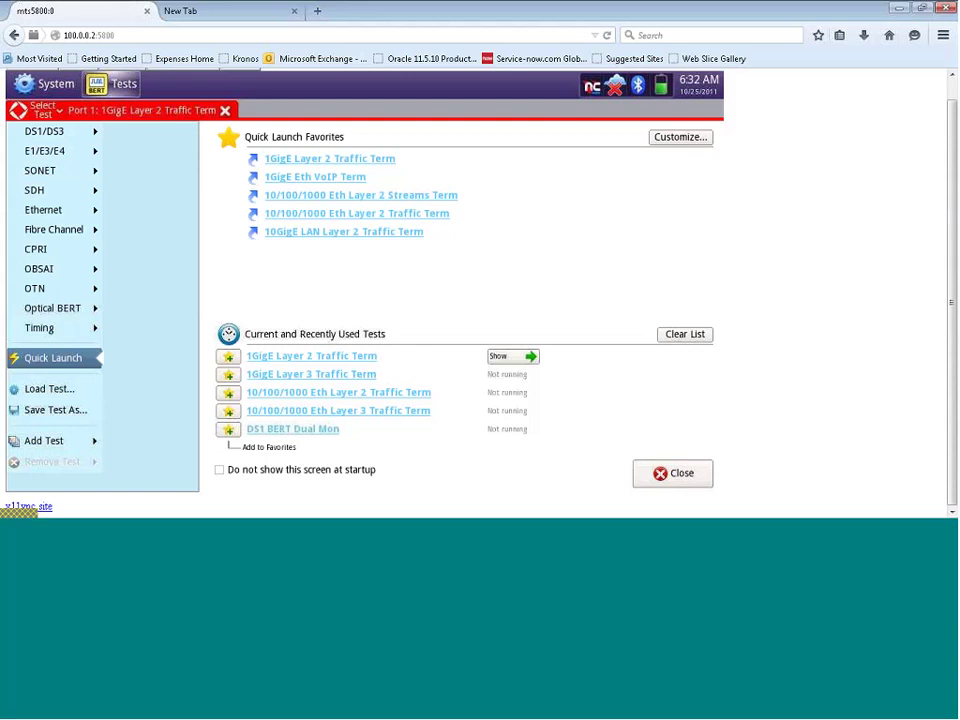
# View the running 1GigE Layer 2 Traffic Term test, then return to Select Test.
pyautogui.click(495, 357)
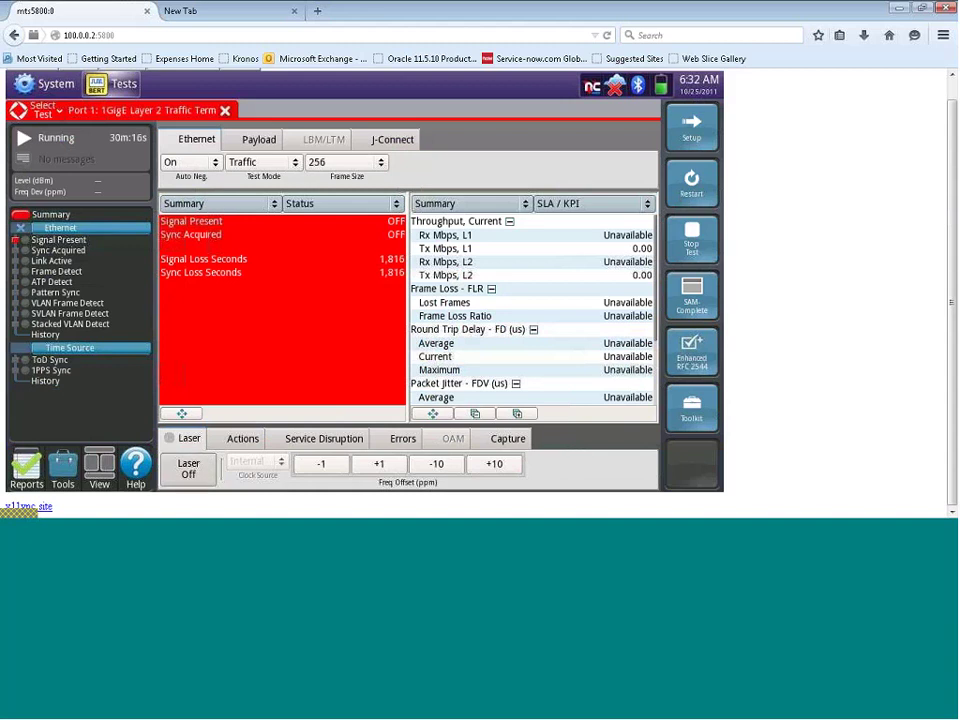
pyautogui.click(22, 113)
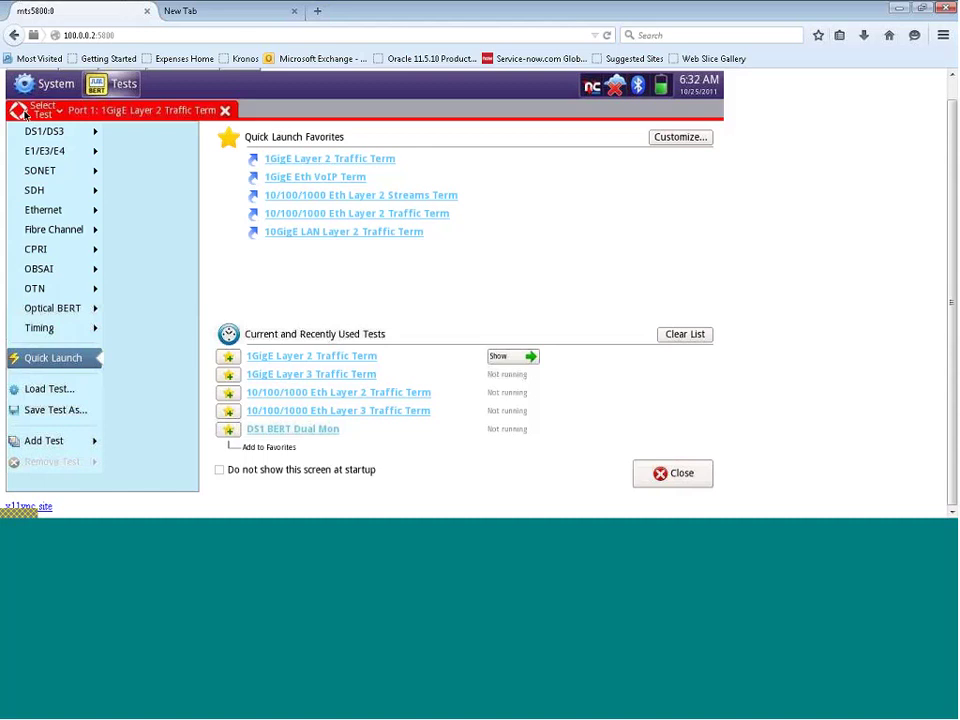
# Browse Ethernet > 10/100/1000 and 1GigE Optical > Layer 2 Traffic to reveal P1/P2 Terminate and Monitor/Thru.
pyautogui.click(33, 211)
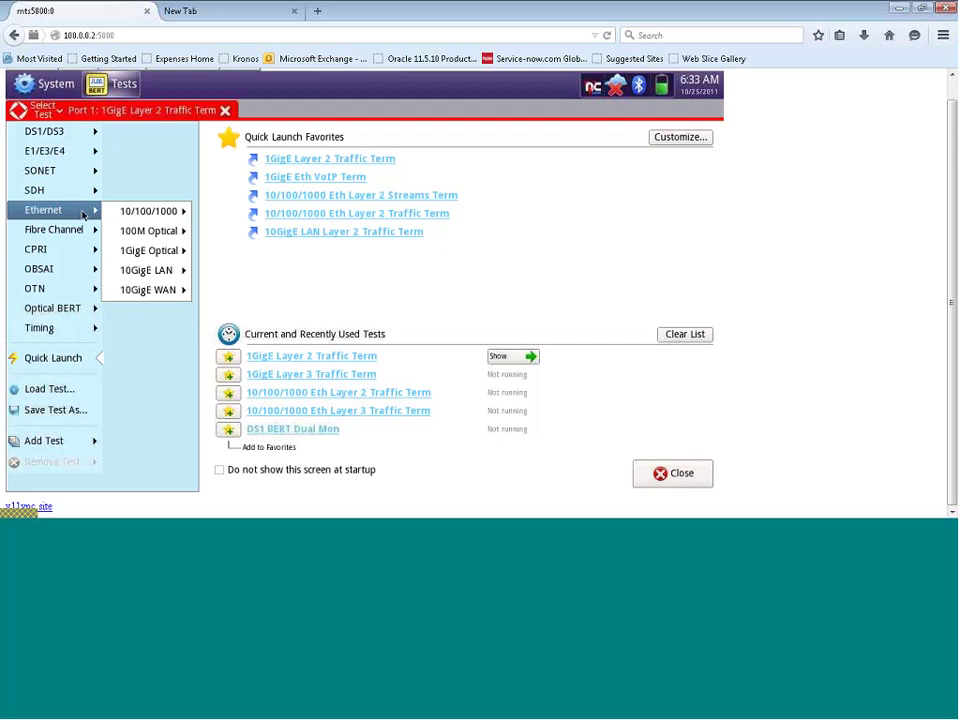
pyautogui.moveTo(160, 251)
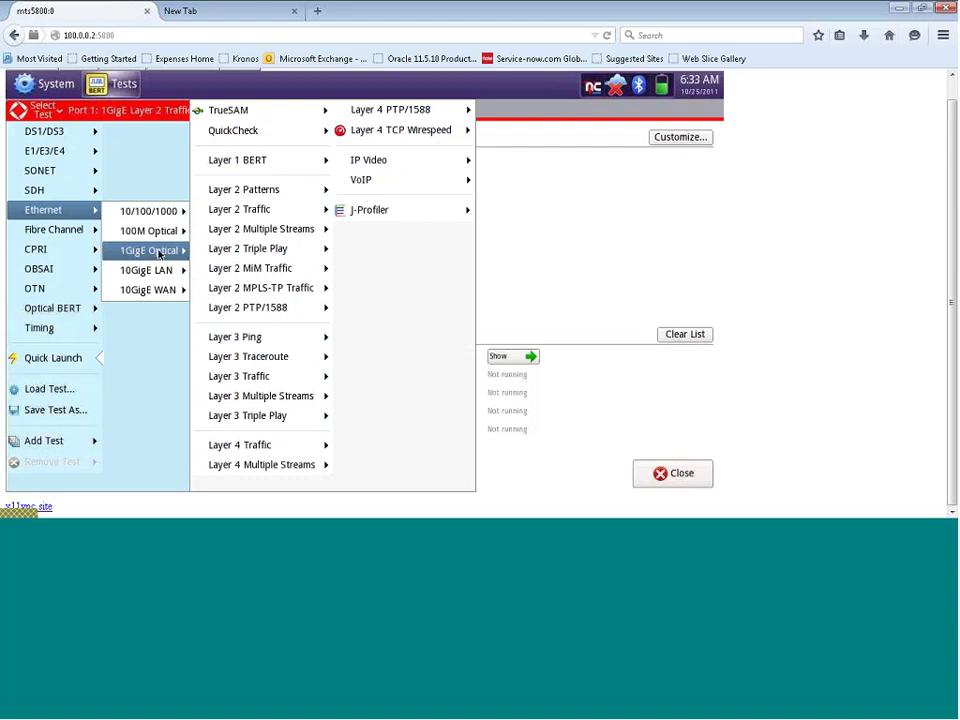
pyautogui.moveTo(148, 211)
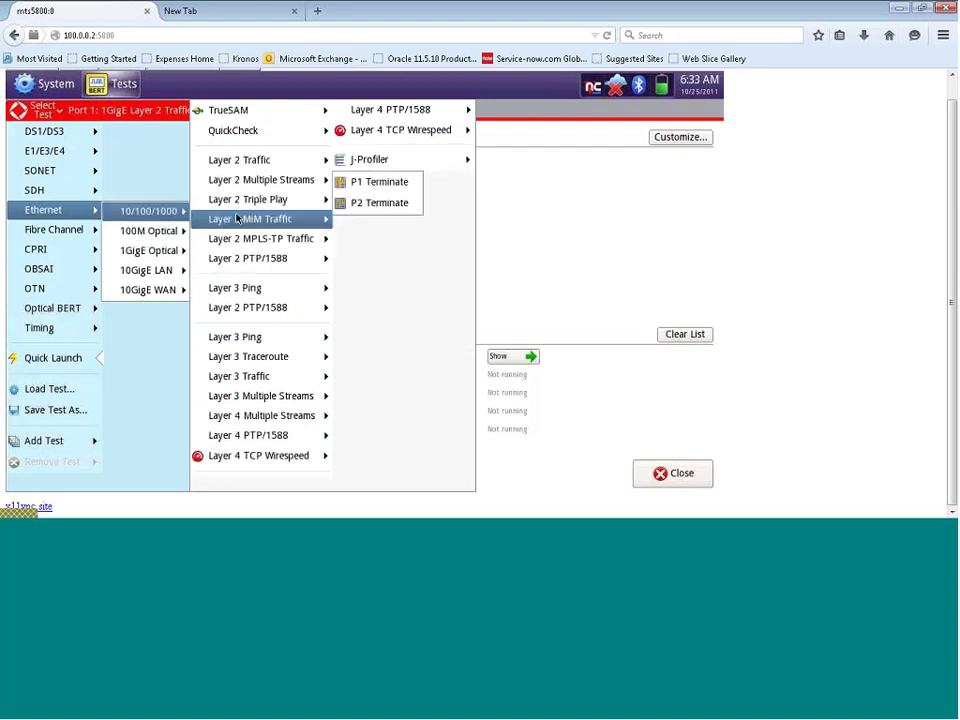
pyautogui.moveTo(241, 168)
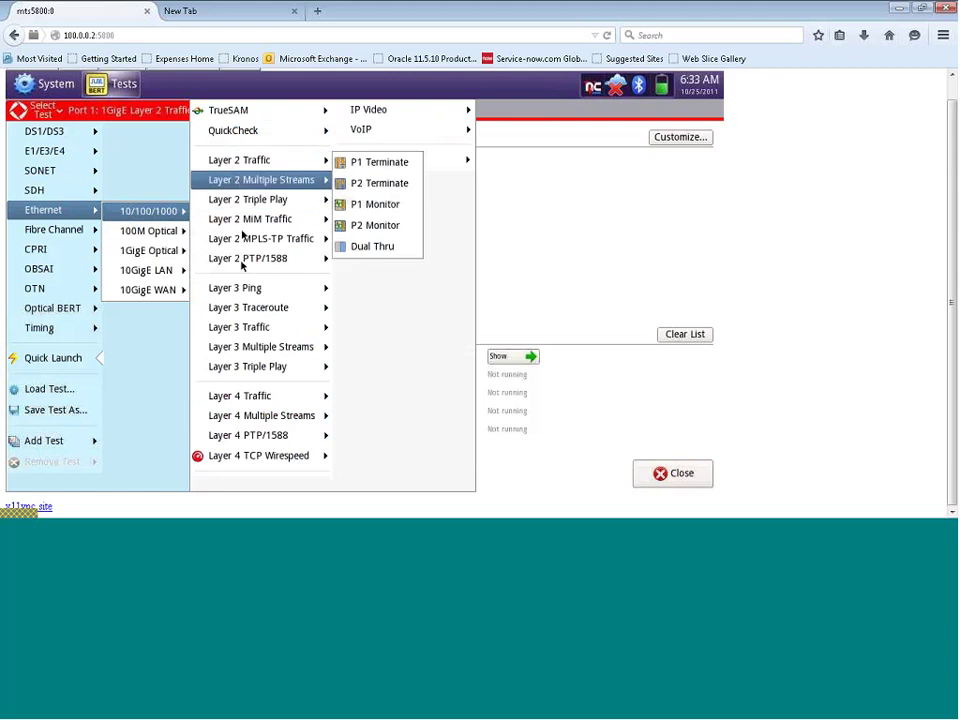
pyautogui.moveTo(241, 333)
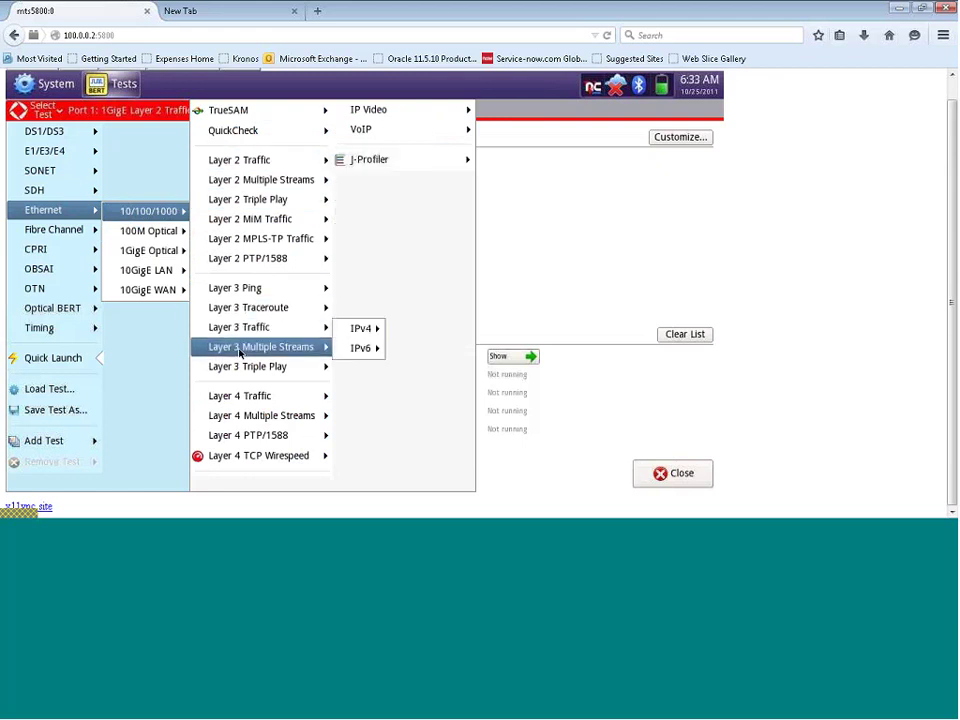
pyautogui.moveTo(239, 400)
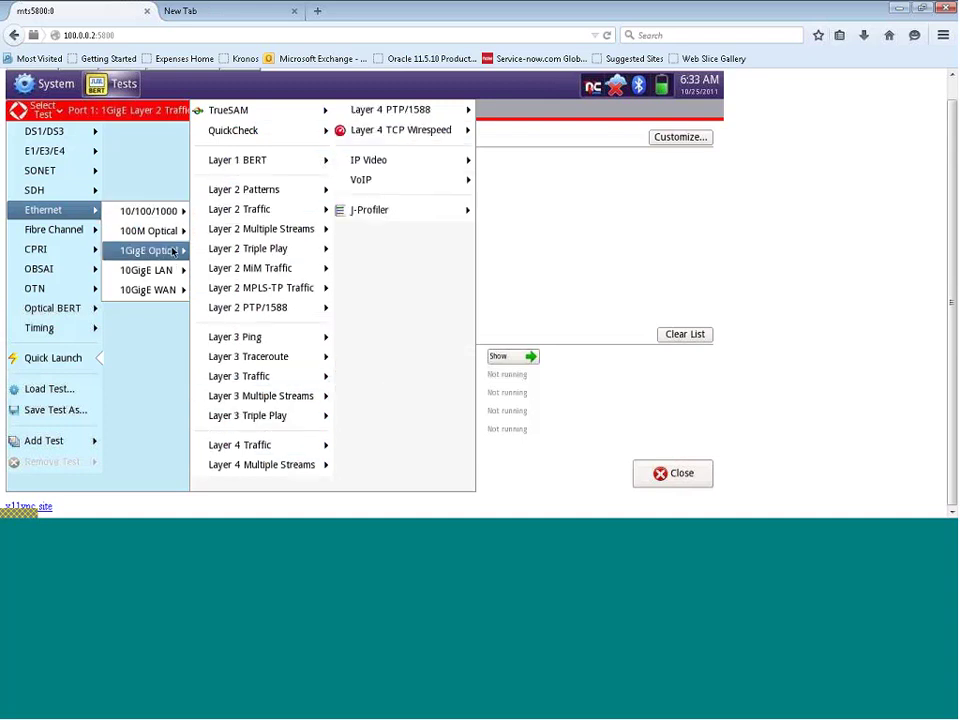
pyautogui.moveTo(242, 252)
pyautogui.moveTo(251, 212)
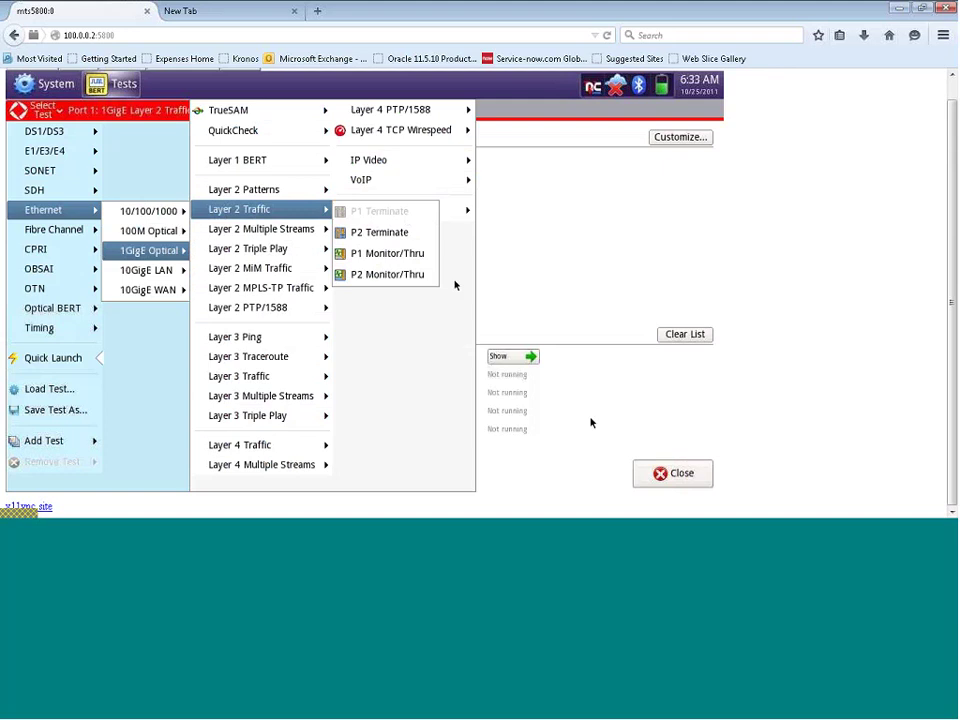
# Dismiss the cascade menus and Quick Launch screen to return to the running 1GigE test results.
pyautogui.click(665, 476)
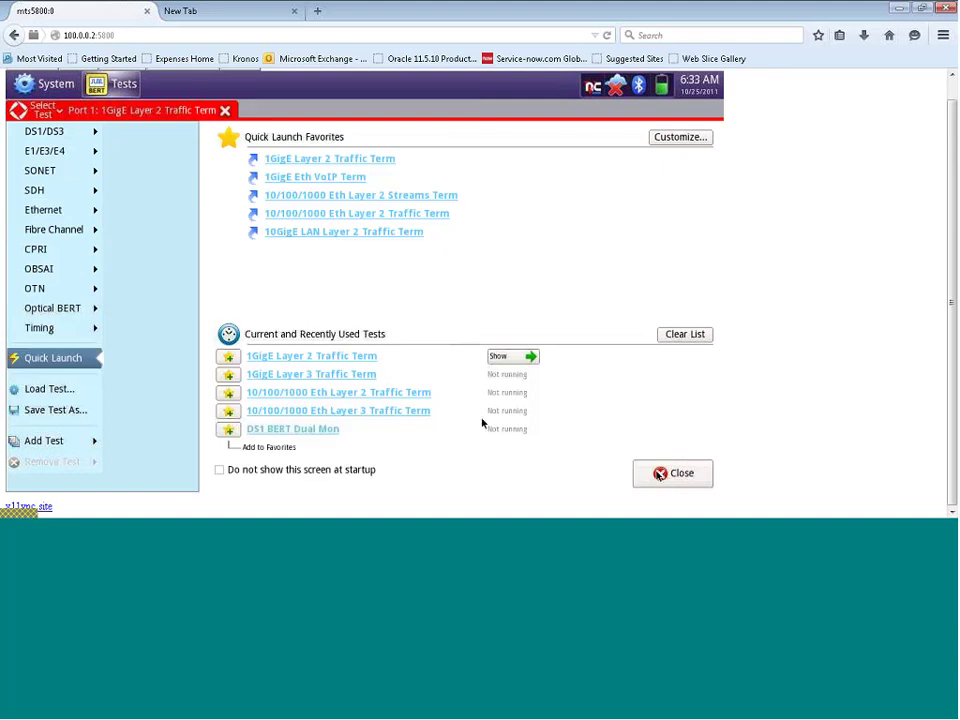
pyautogui.click(677, 476)
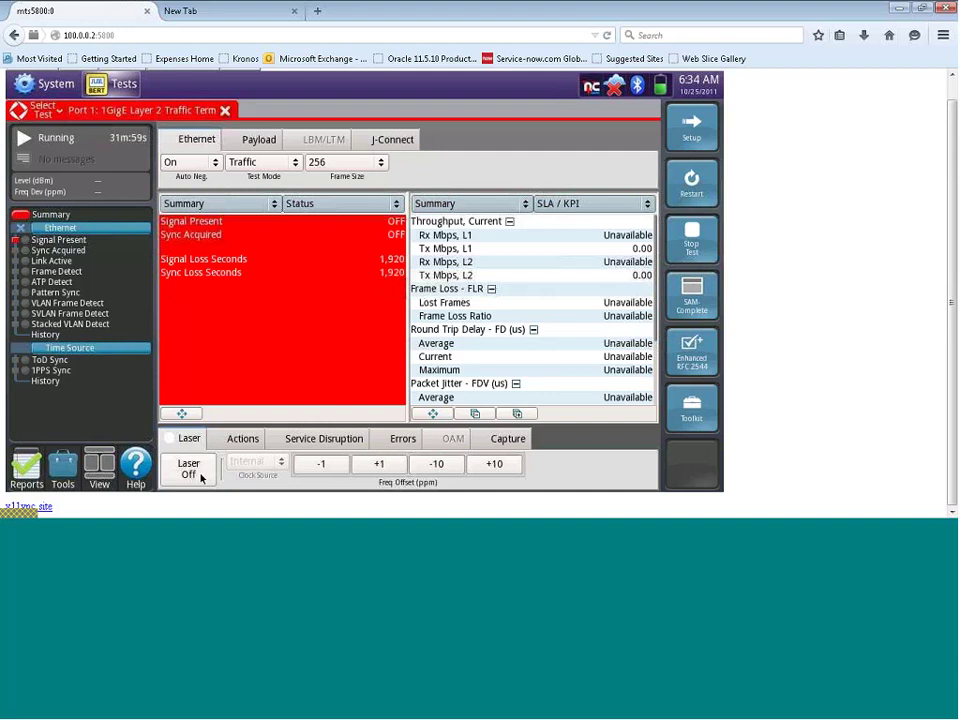
# Switch the laser from Off to On on the Laser tab.
pyautogui.click(190, 469)
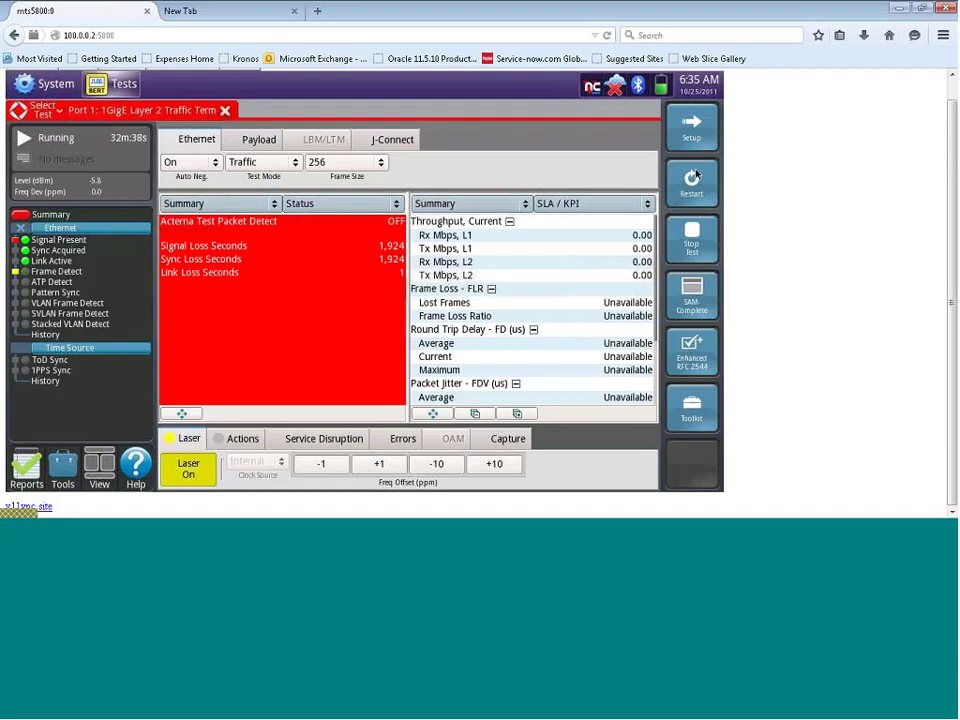
# Restart the test to clear the accumulated loss-second counters.
pyautogui.click(690, 180)
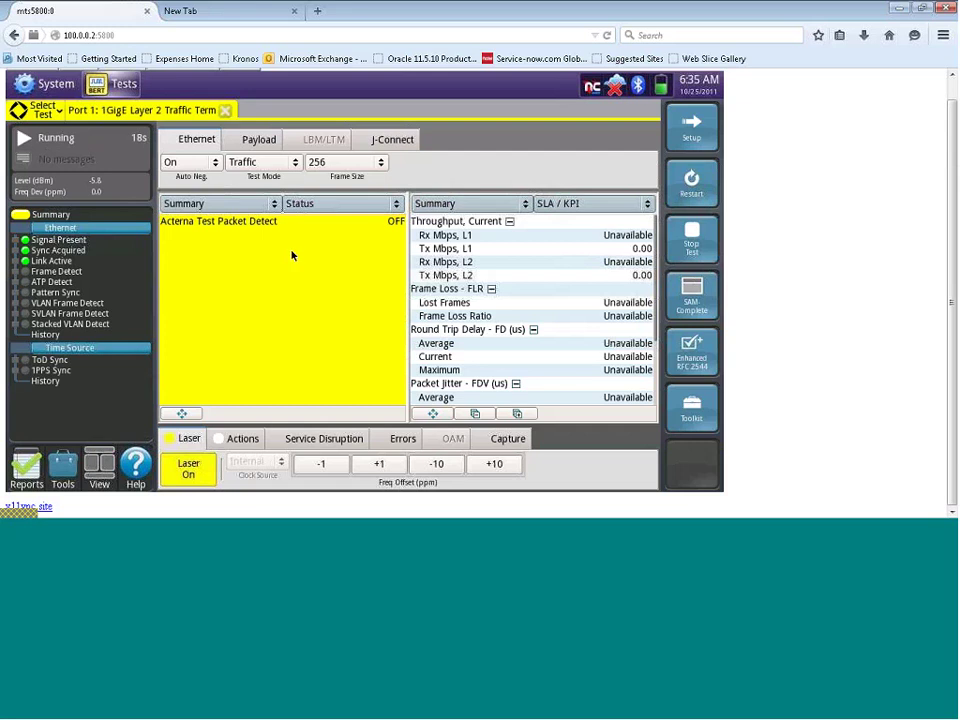
# Show the Interface Physical Layer setup: Auto Negotiation On, FDX/HDX Capable Yes, Pause Capable Neither.
pyautogui.click(692, 128)
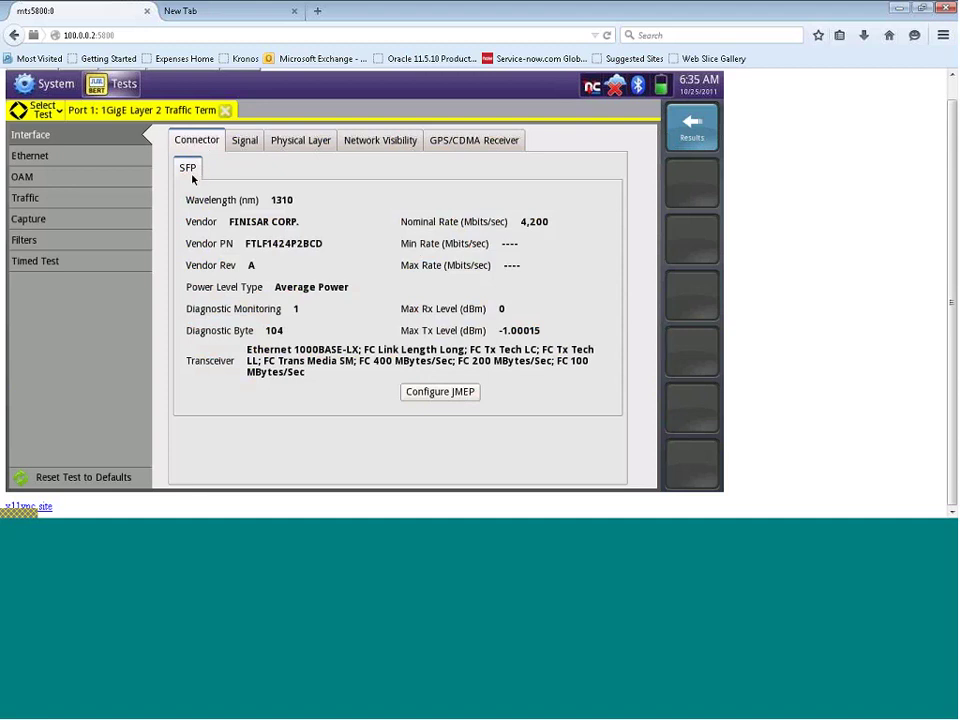
pyautogui.click(303, 141)
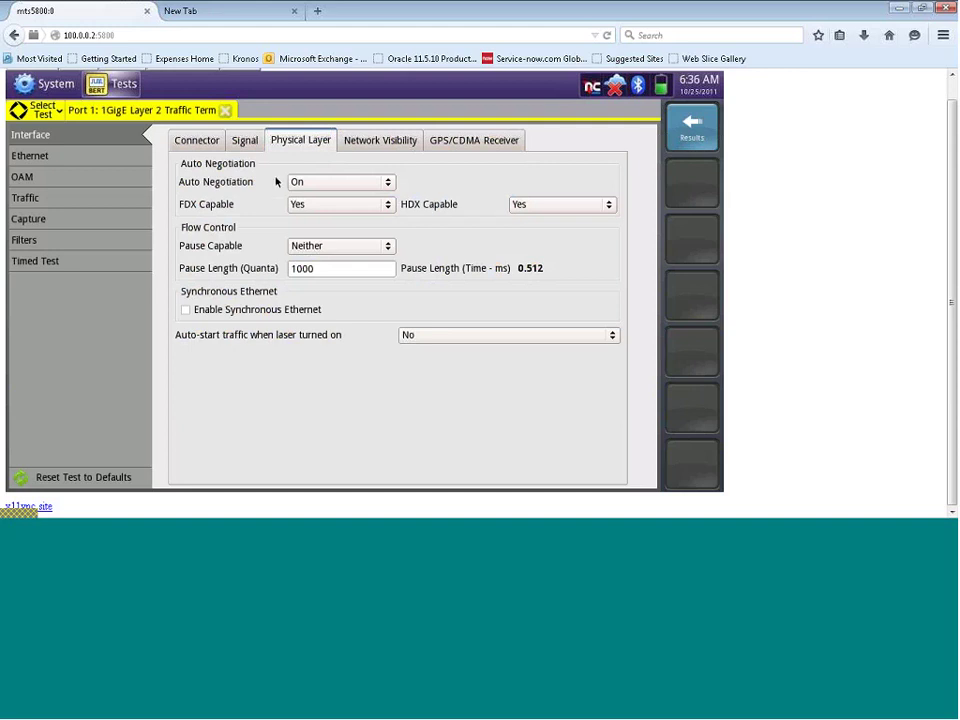
# Set Ethernet encapsulation to VLAN and display its VLAN ID 101, User Priority 0 settings.
pyautogui.click(45, 156)
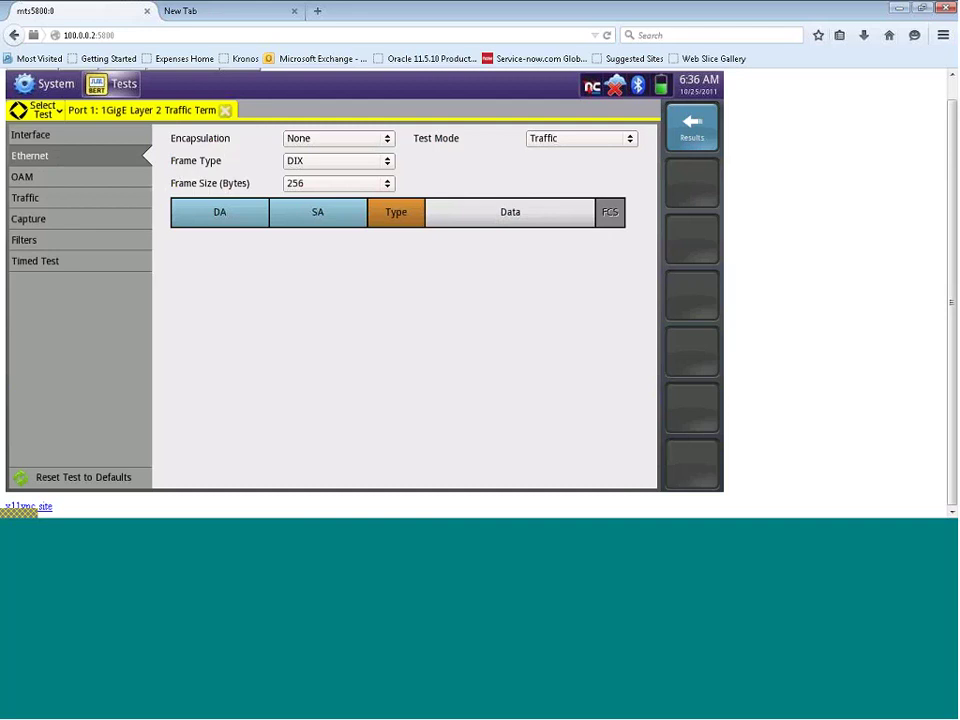
pyautogui.click(388, 140)
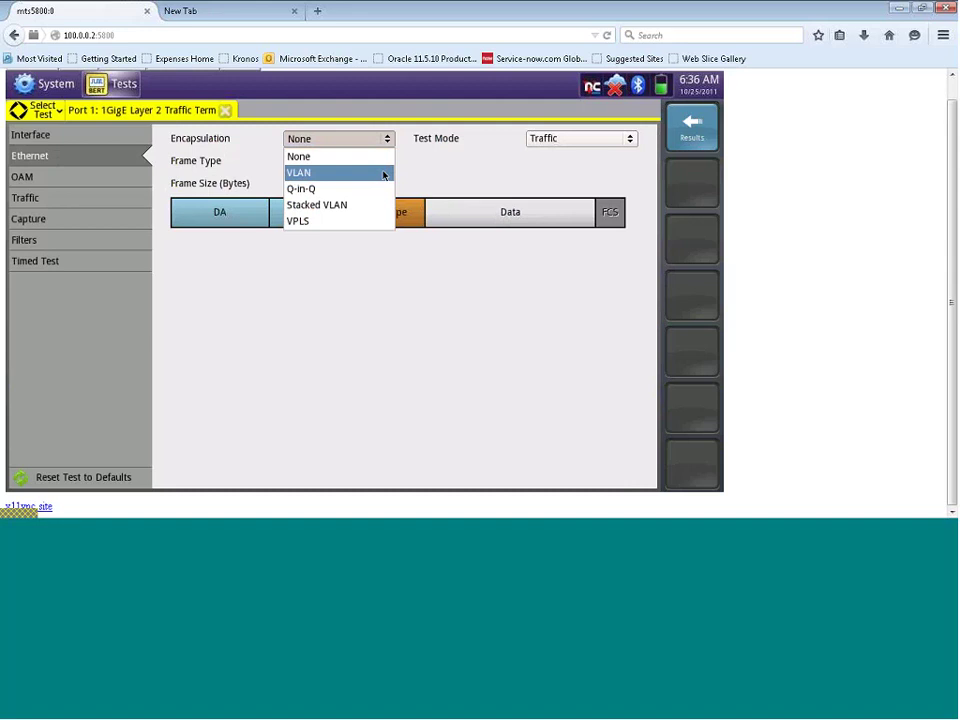
pyautogui.click(383, 174)
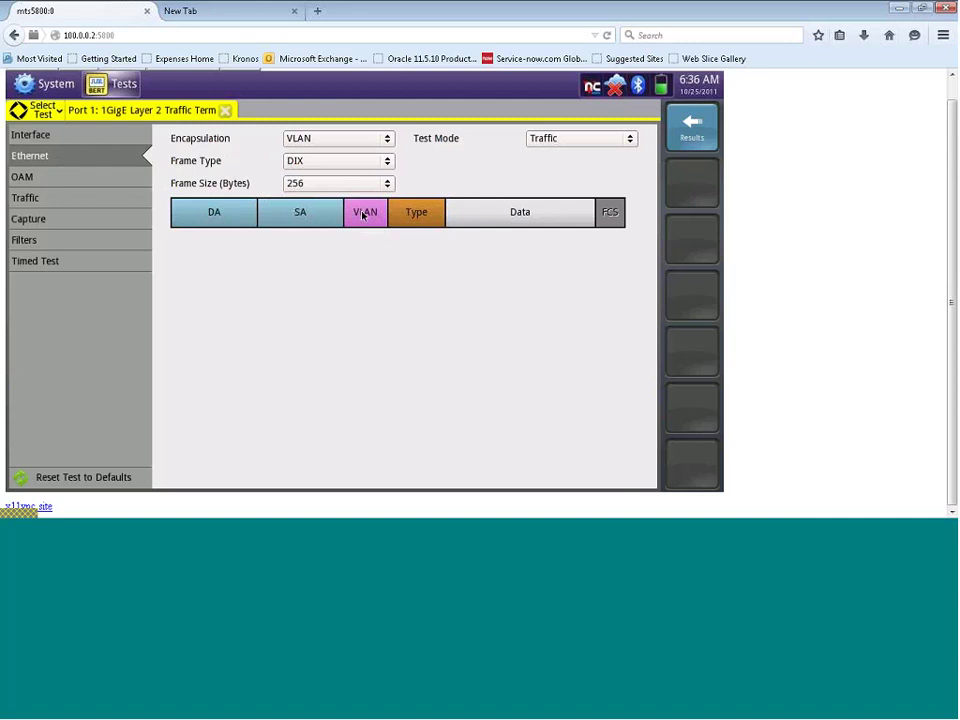
pyautogui.click(363, 215)
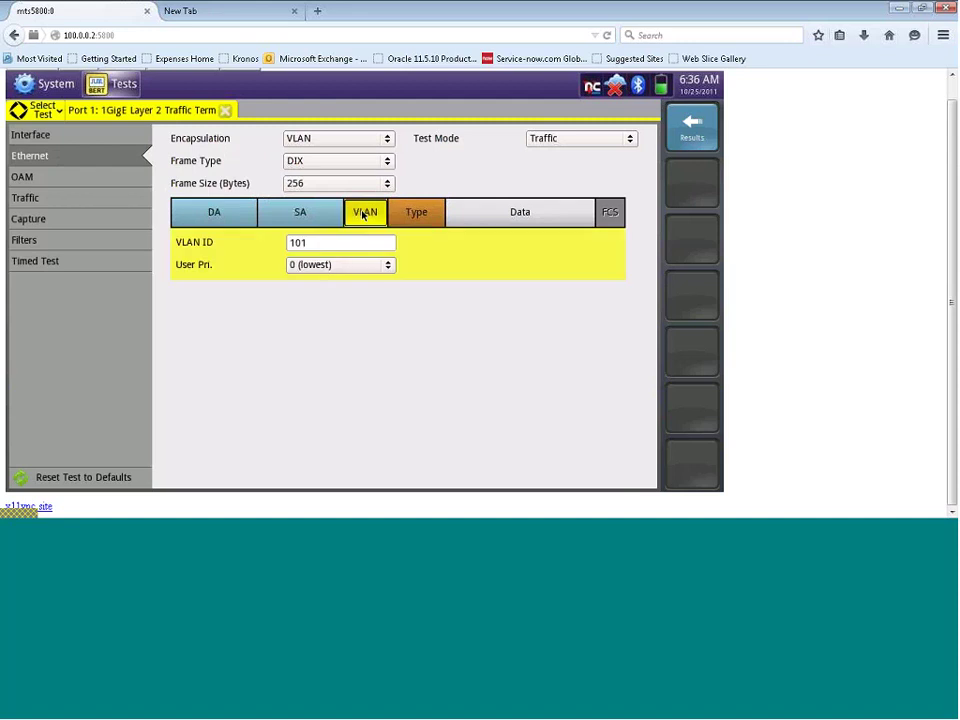
# Set Encapsulation back to None and keep DIX as the frame type.
pyautogui.click(387, 140)
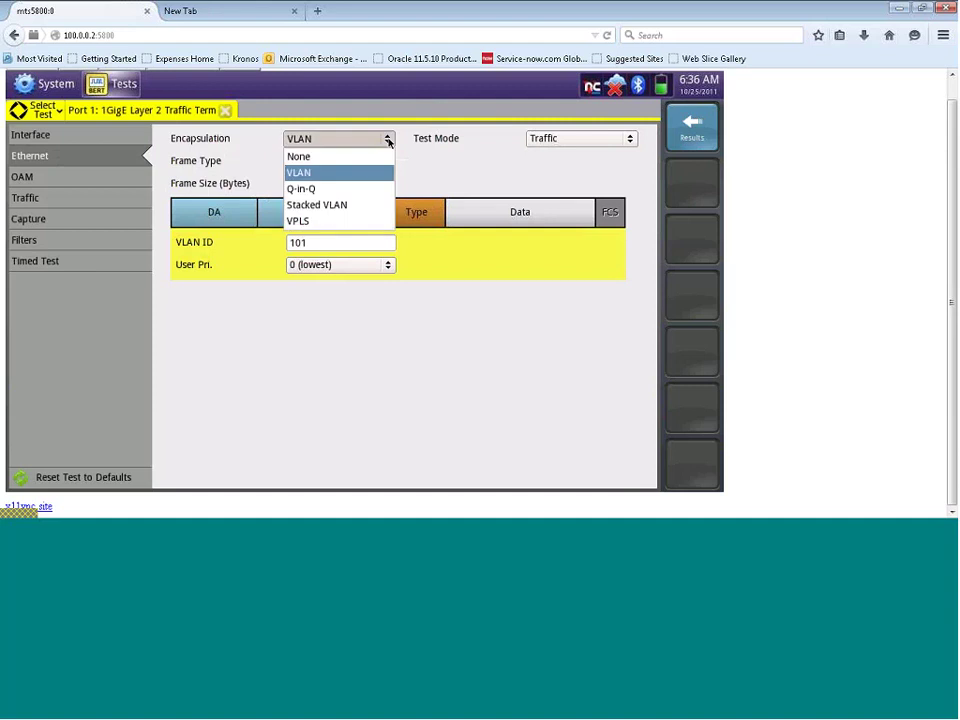
pyautogui.click(300, 157)
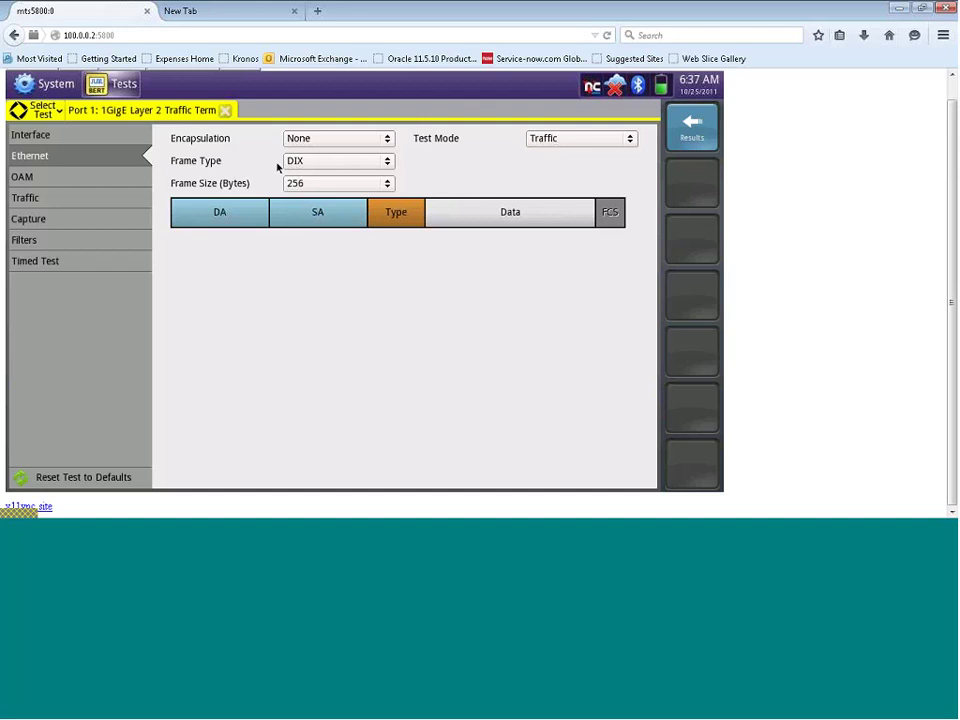
pyautogui.click(389, 163)
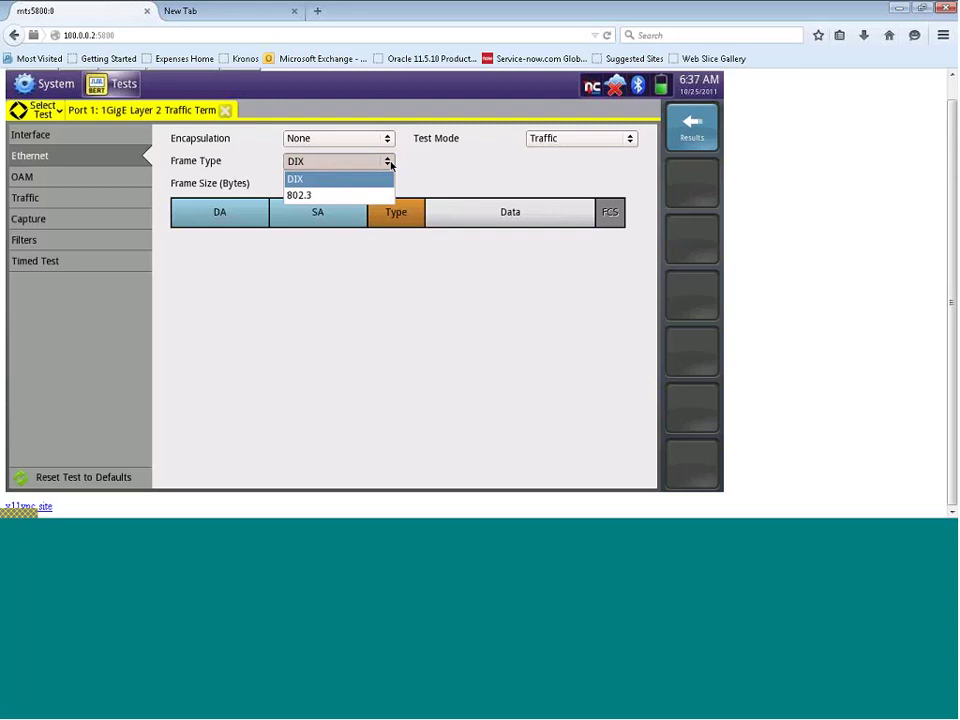
pyautogui.click(319, 180)
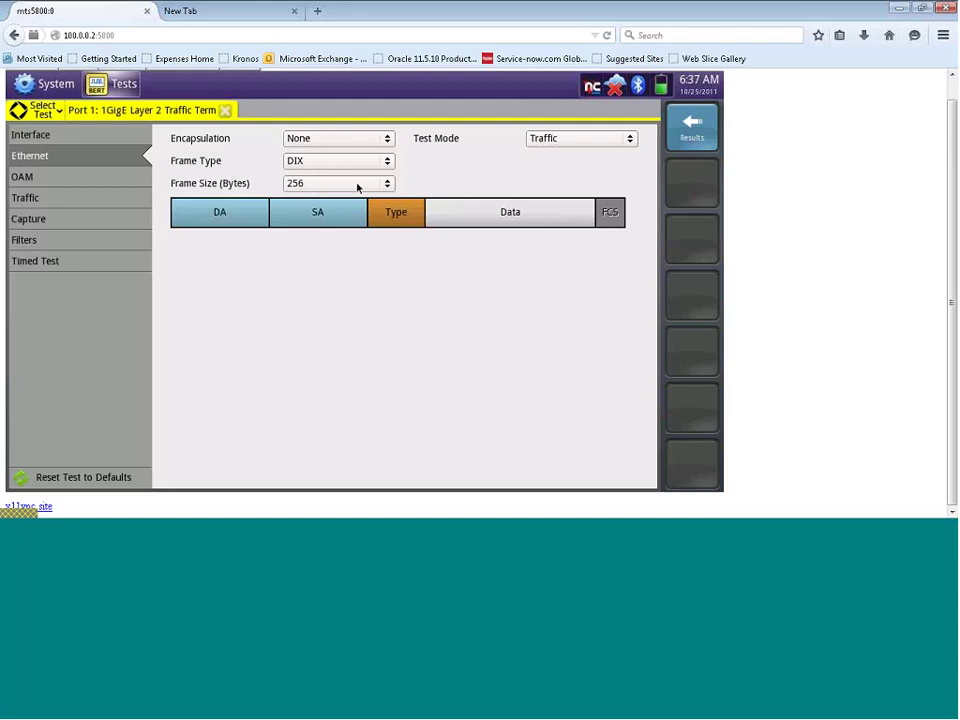
# Set the frame size to 512 bytes after briefly trying User Defined.
pyautogui.click(388, 185)
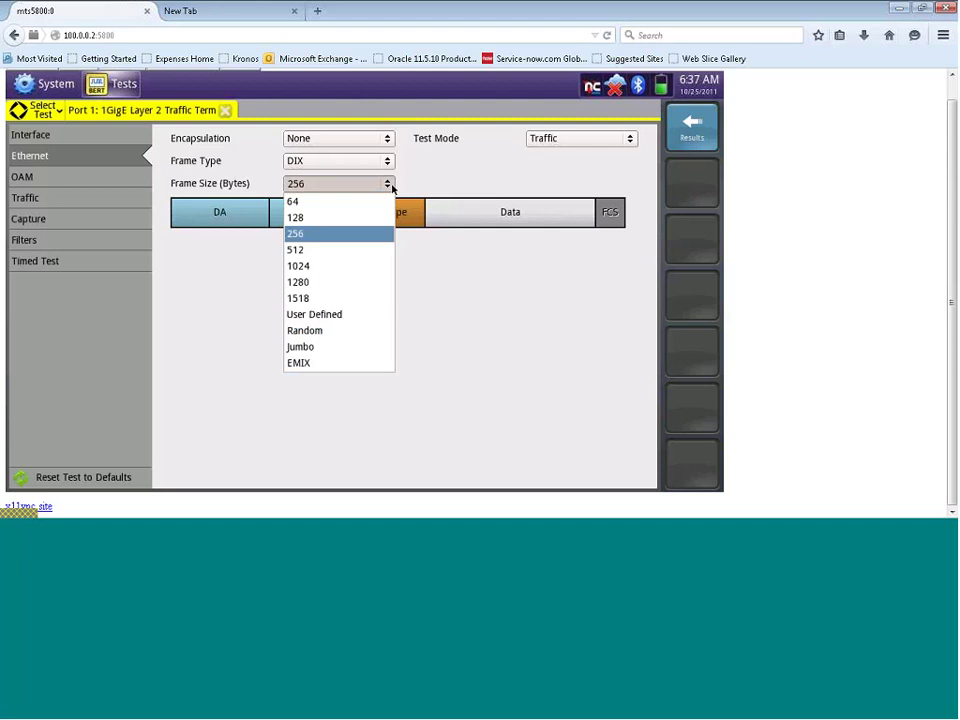
pyautogui.click(347, 320)
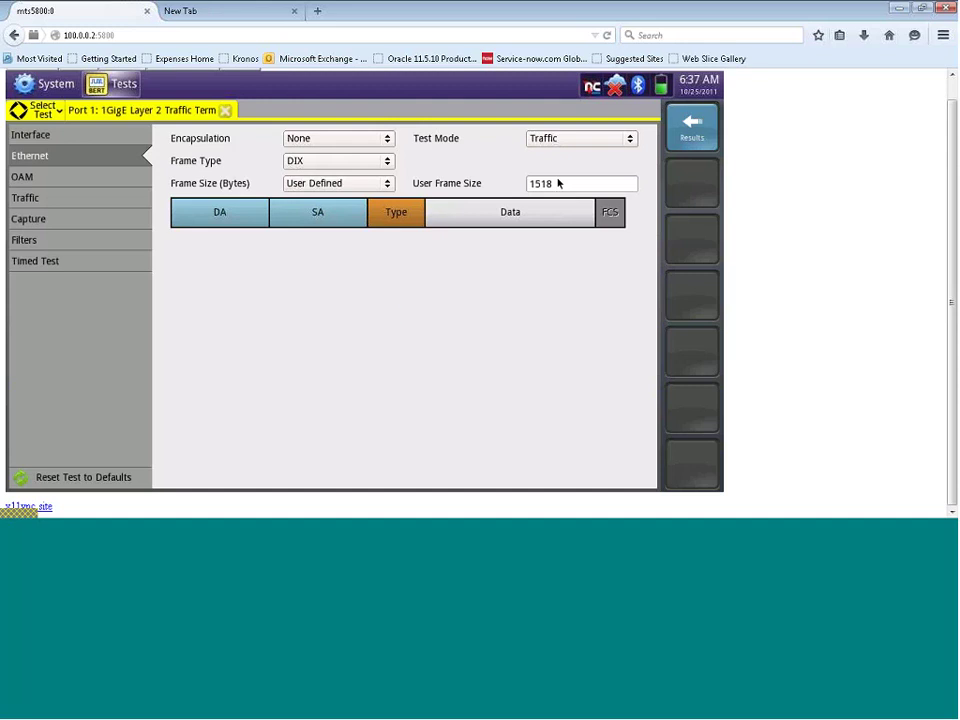
pyautogui.click(387, 184)
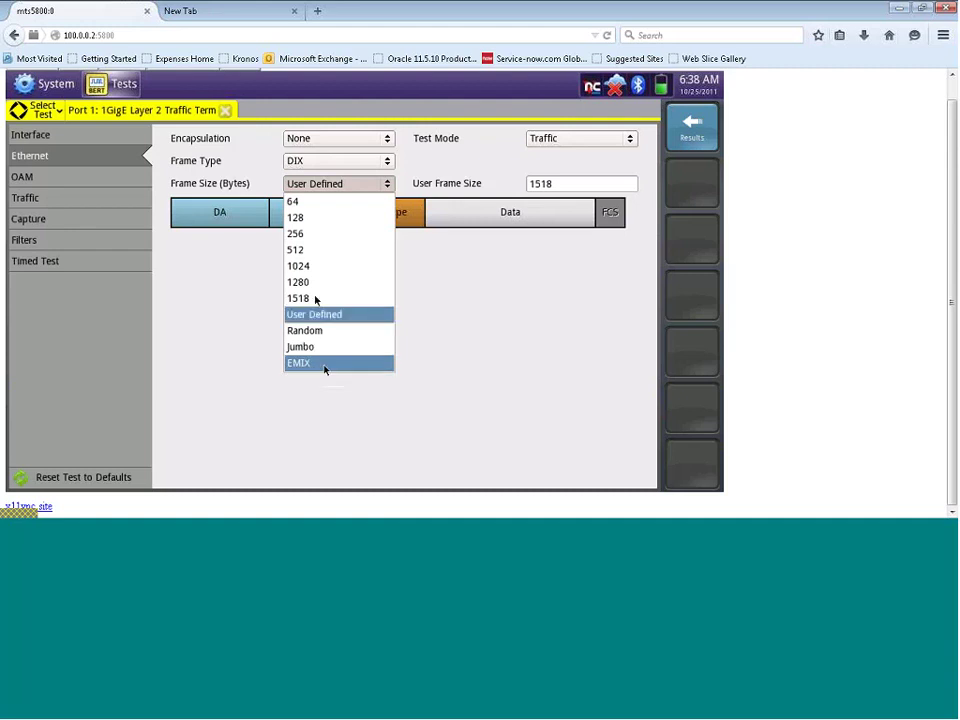
pyautogui.click(332, 251)
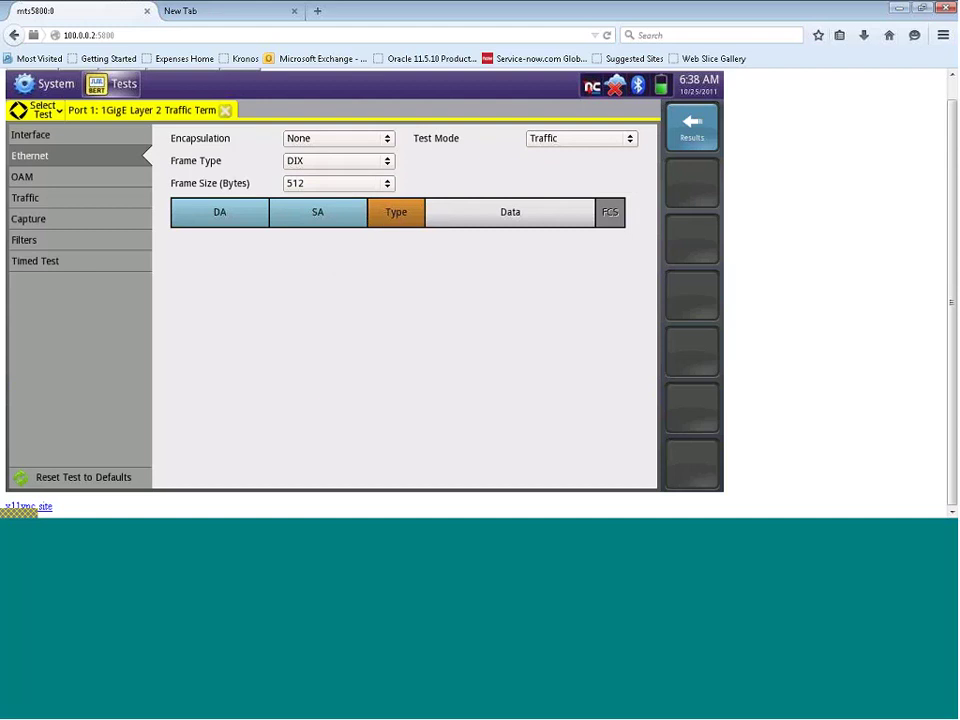
# Display the source MAC settings via the SA block in the frame diagram.
pyautogui.click(324, 214)
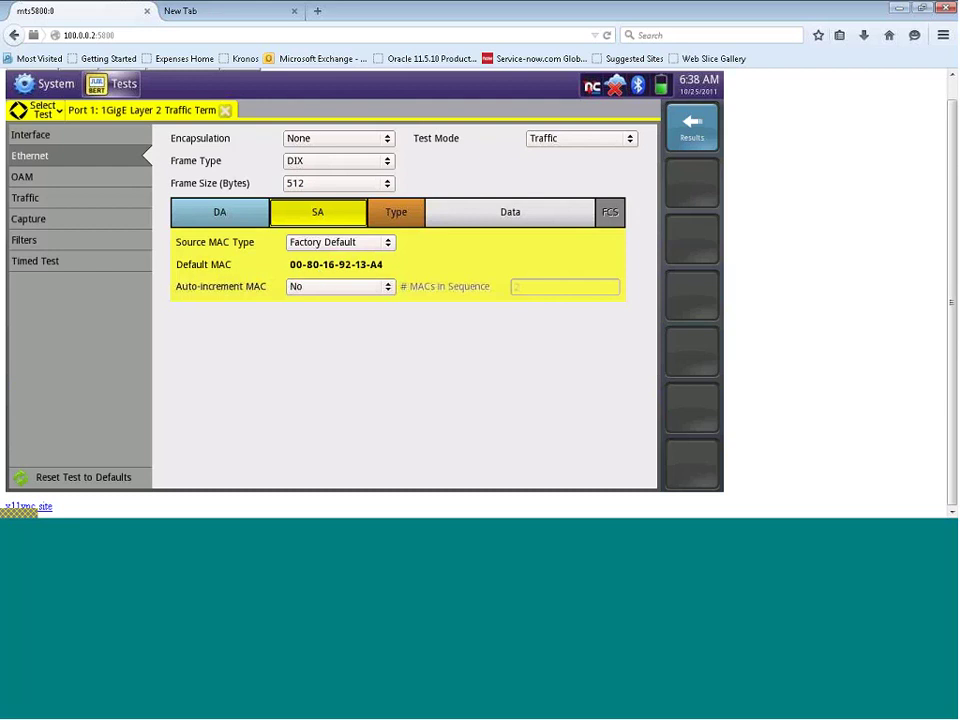
pyautogui.click(220, 218)
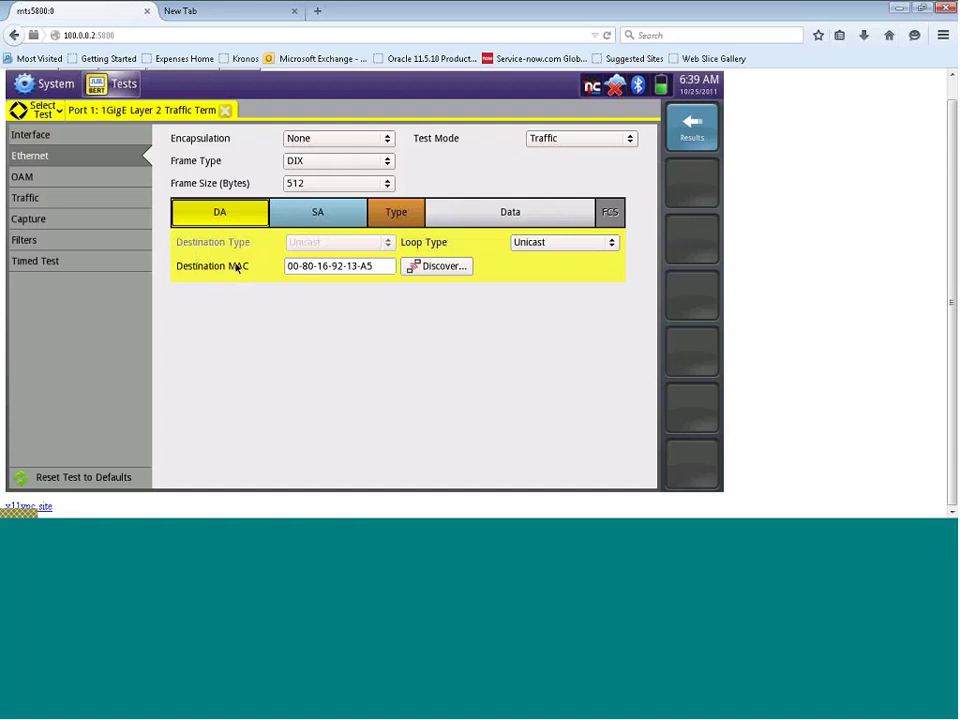
pyautogui.click(377, 268)
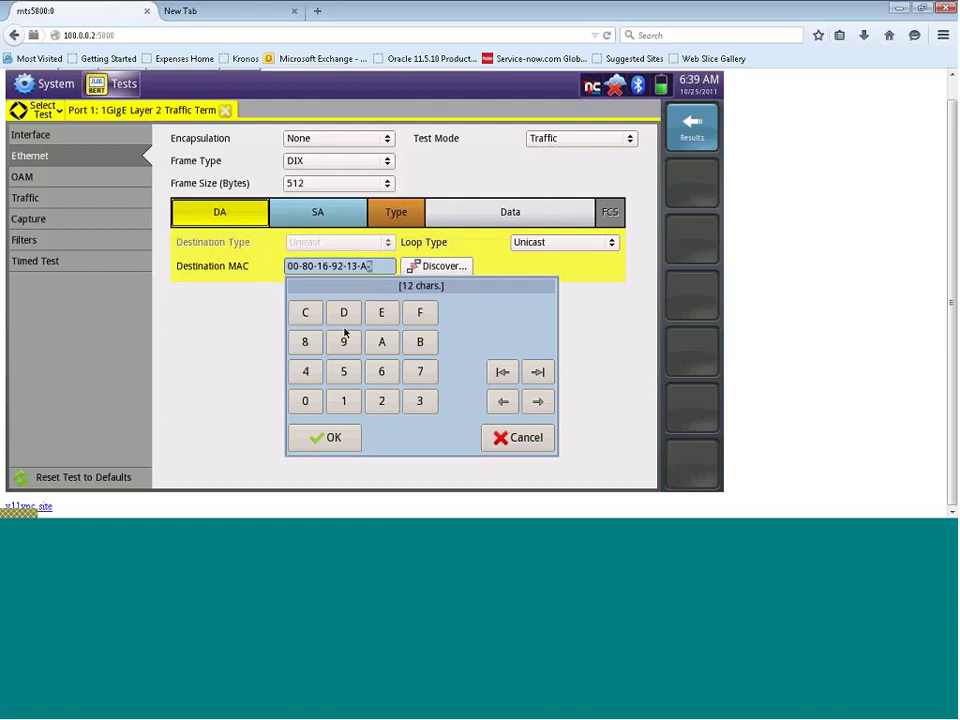
pyautogui.click(343, 371)
pyautogui.click(333, 437)
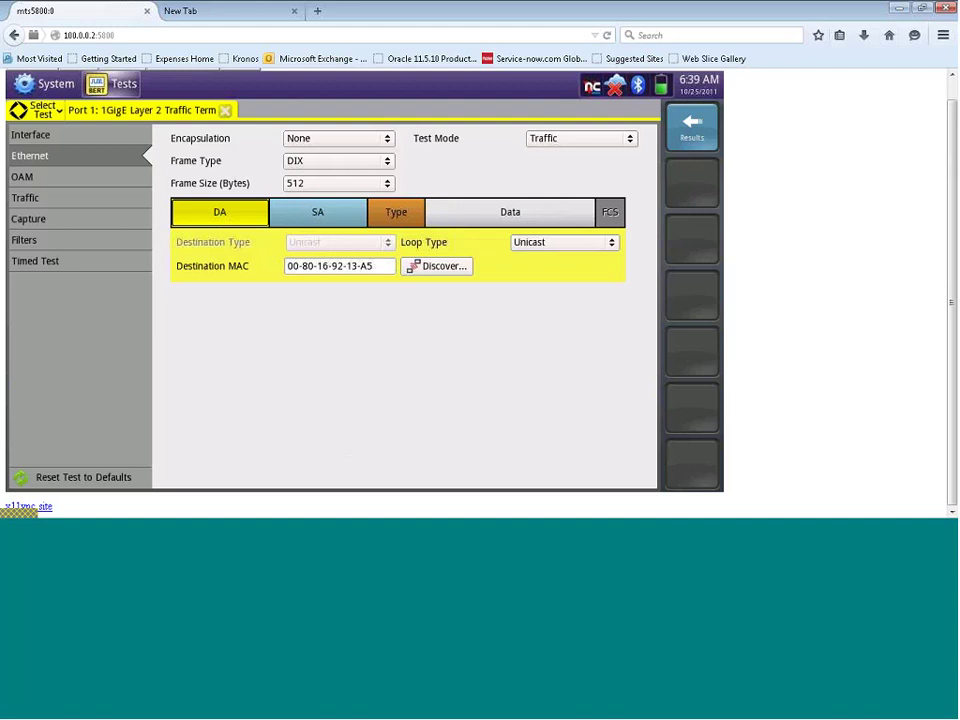
# Keep the load type at Constant in the Traffic settings.
pyautogui.click(47, 202)
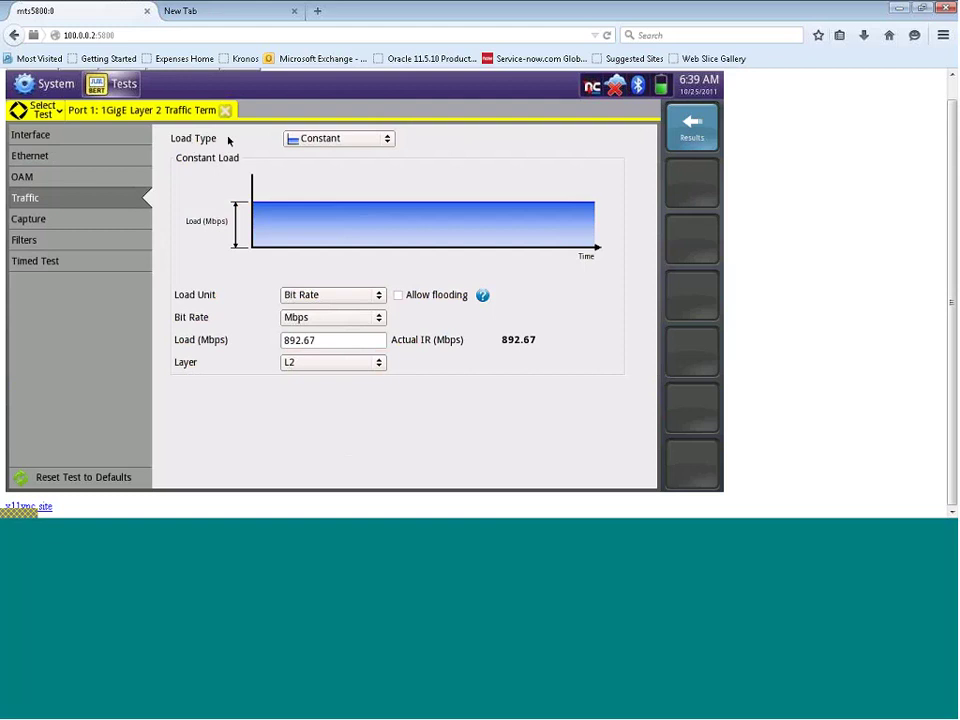
pyautogui.click(388, 140)
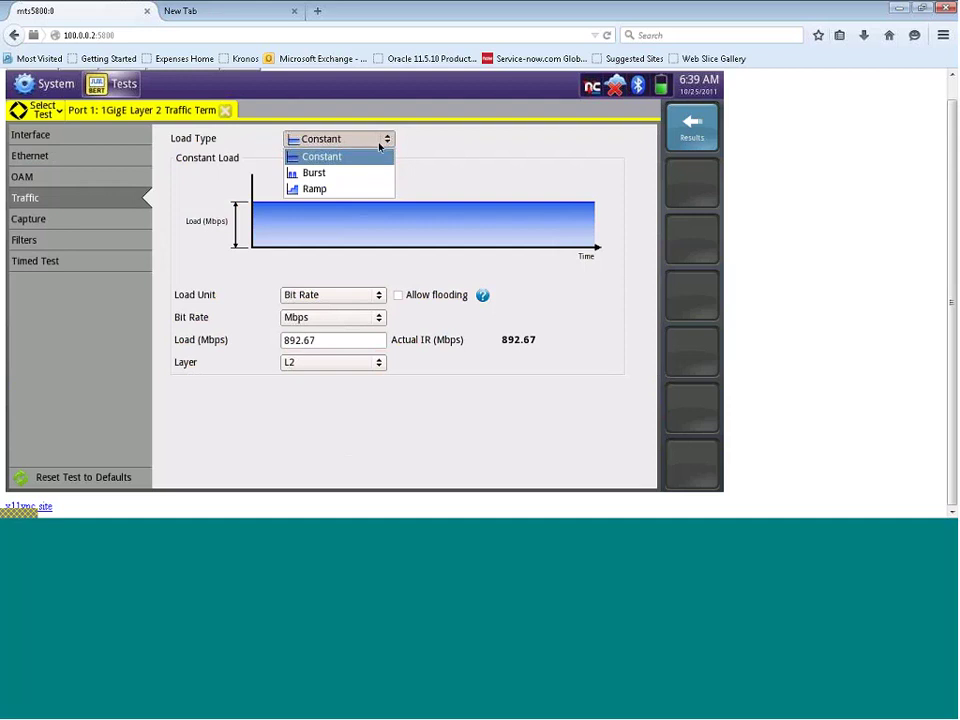
pyautogui.click(369, 157)
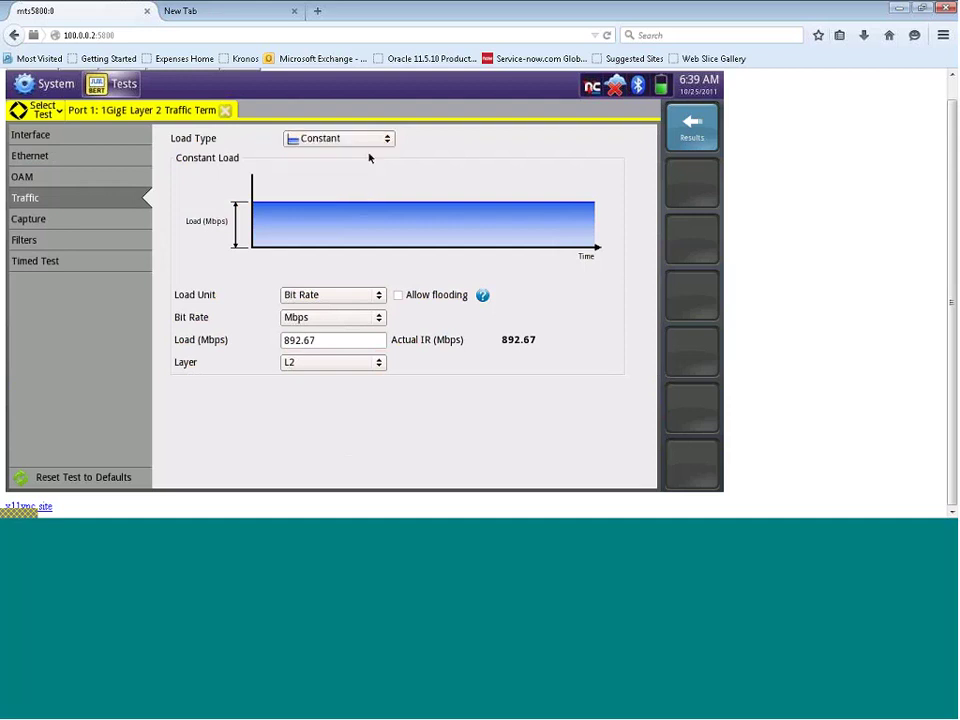
pyautogui.click(296, 365)
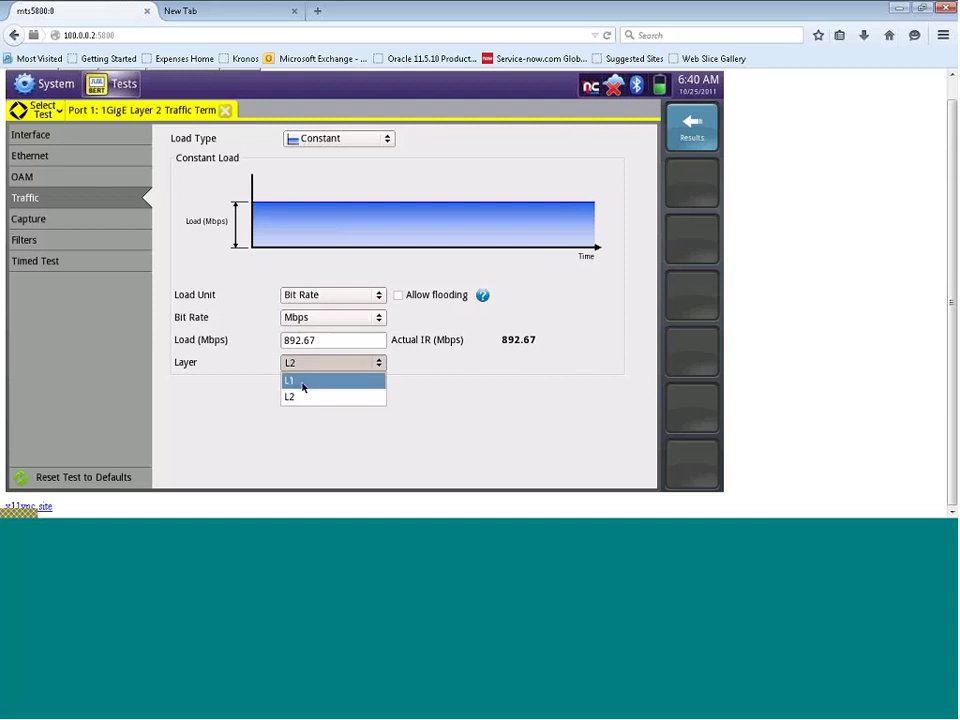
# Express the load at Layer L1 and replace the load value with 100.00 Mbps.
pyautogui.click(303, 385)
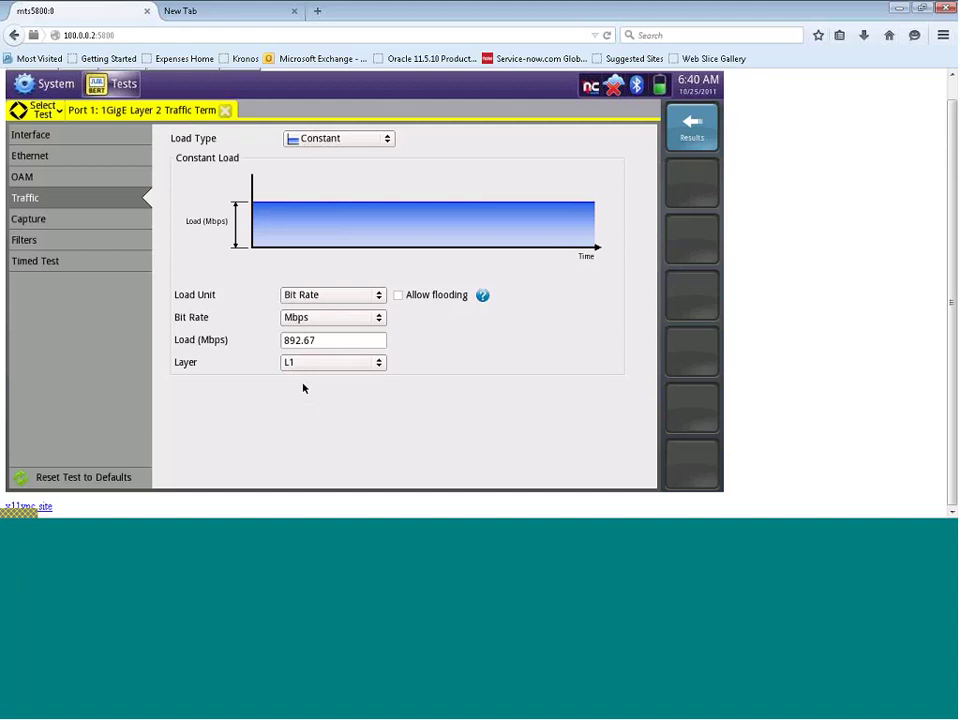
pyautogui.click(322, 341)
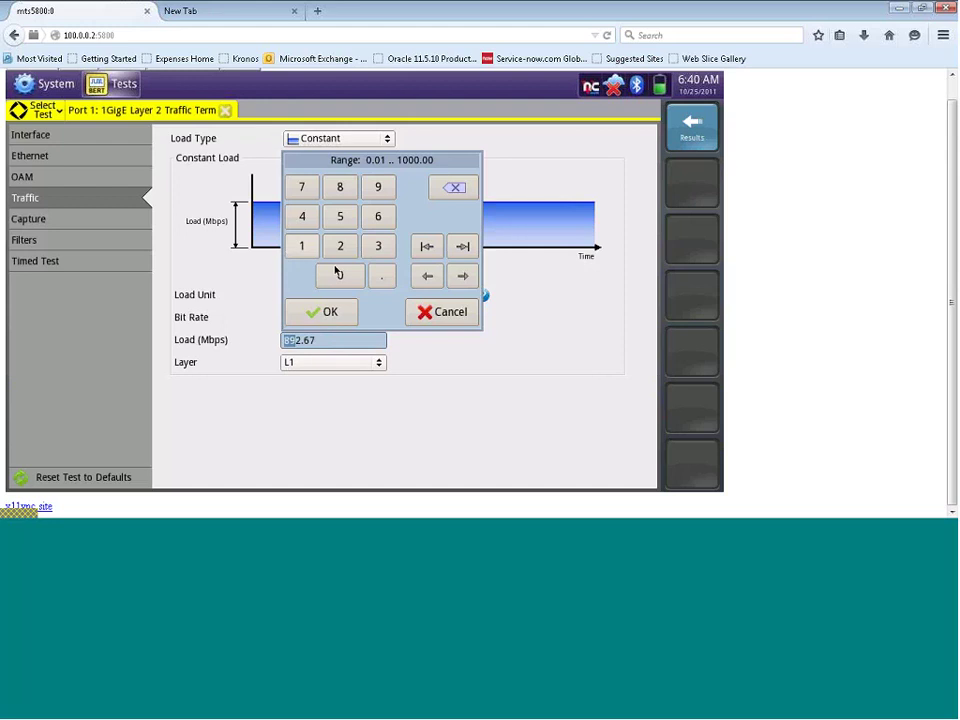
pyautogui.write('1')
pyautogui.click(453, 187)
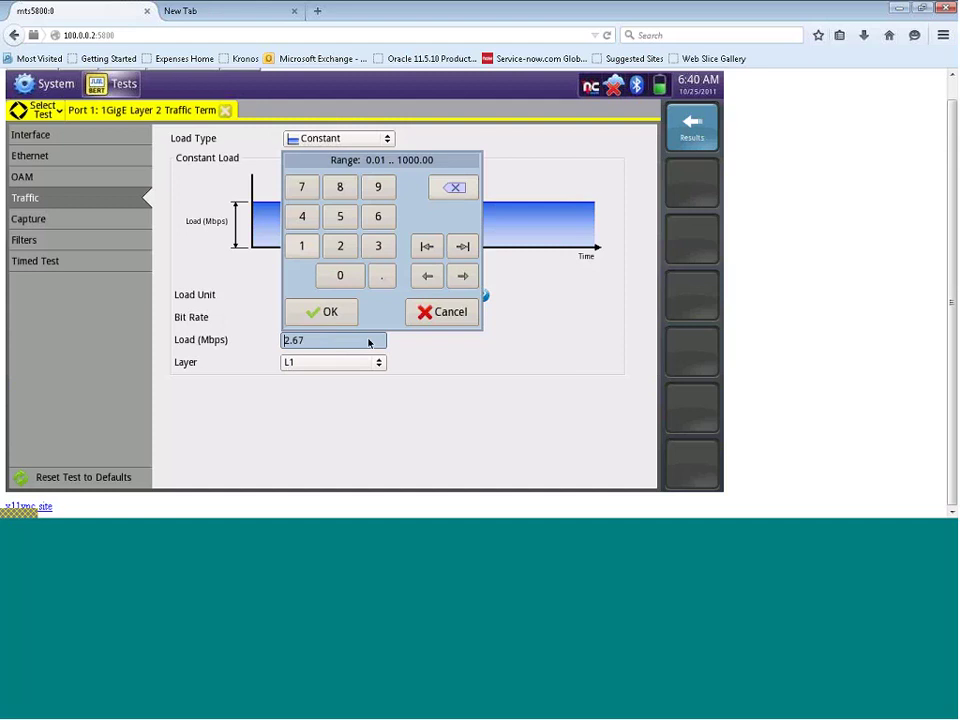
pyautogui.press('End')
pyautogui.press('BackSpace')
pyautogui.press('BackSpace')
pyautogui.press('BackSpace')
pyautogui.click(446, 193)
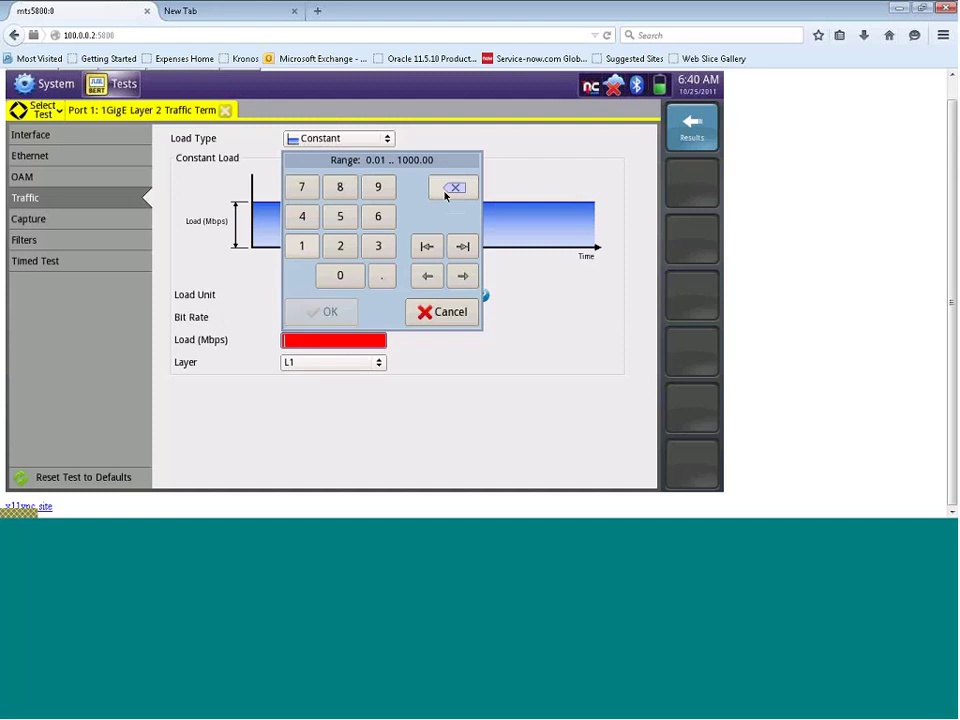
pyautogui.click(301, 245)
pyautogui.click(338, 275)
pyautogui.click(338, 275)
pyautogui.click(335, 318)
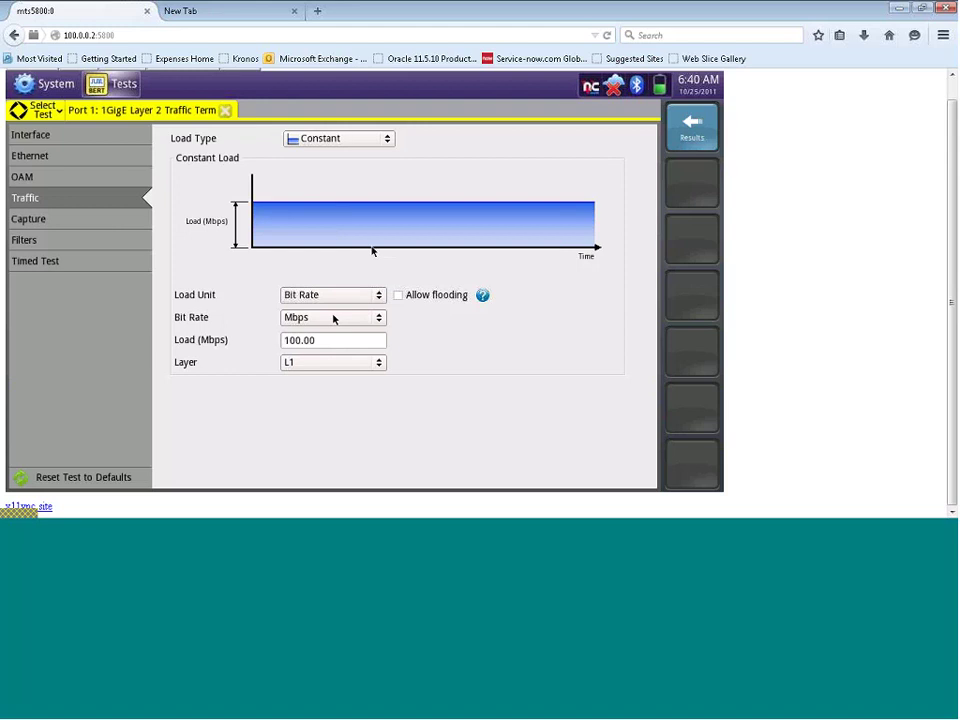
# Request a far-end Loop Up from the Results Actions tab, retrying once after it times out.
pyautogui.click(701, 137)
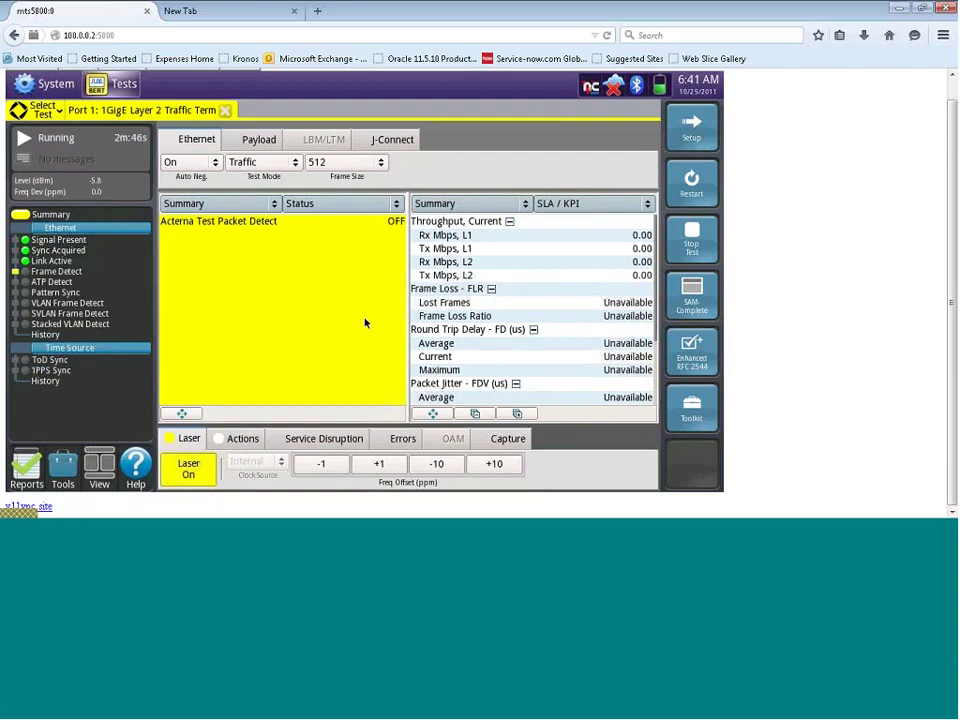
pyautogui.click(250, 440)
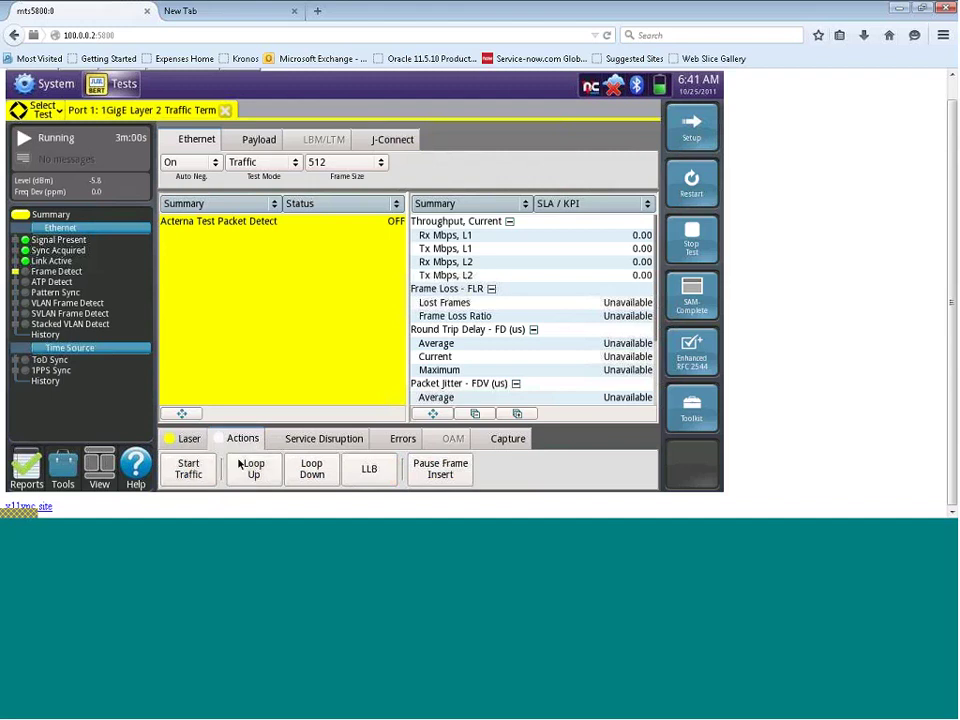
pyautogui.click(256, 470)
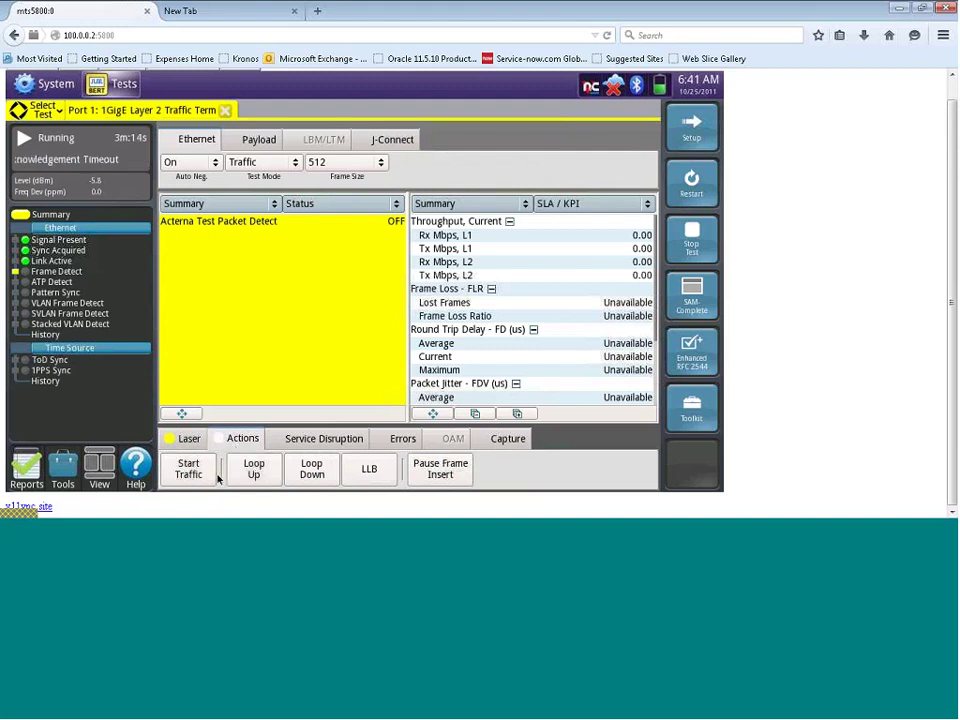
pyautogui.click(255, 478)
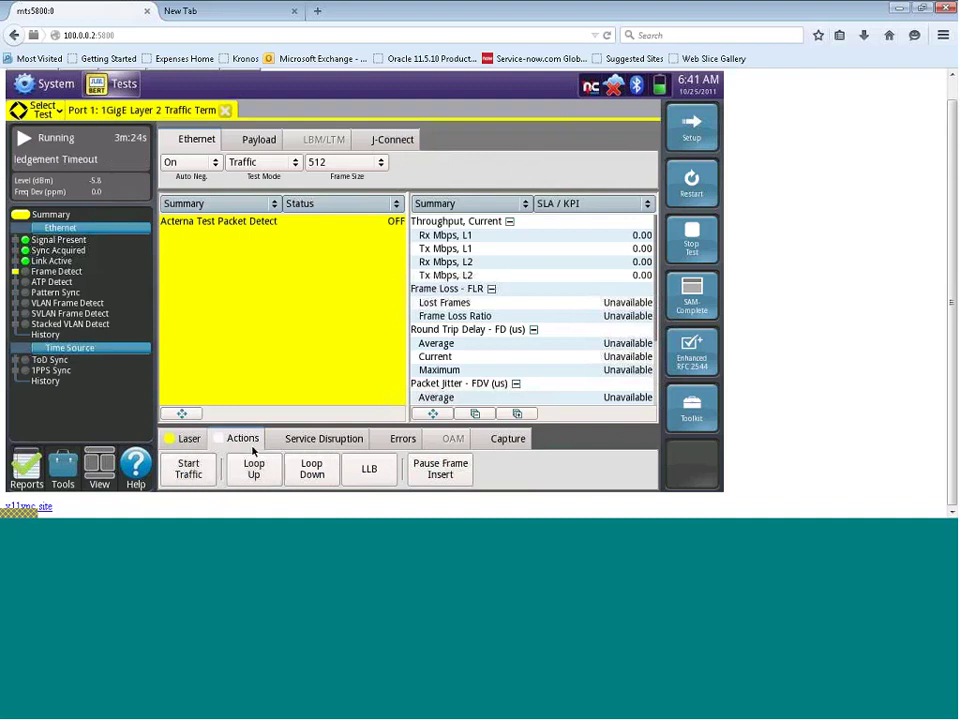
# Start test traffic, reaching Rx/Tx 100.00 Mbps with 0 lost frames and all results OK.
pyautogui.click(190, 470)
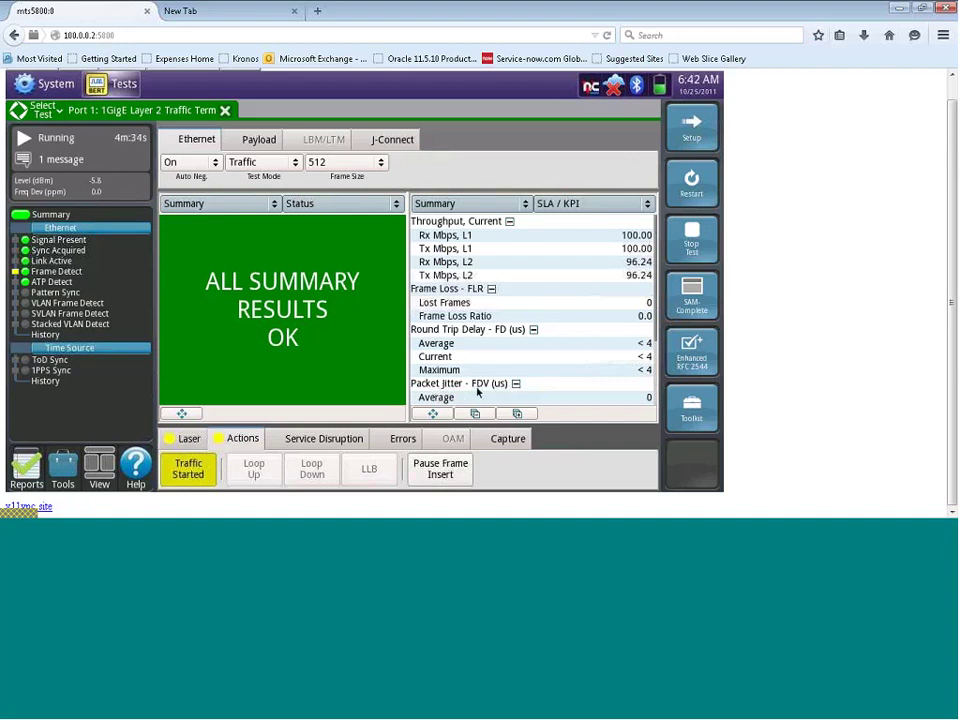
pyautogui.click(526, 205)
pyautogui.click(502, 259)
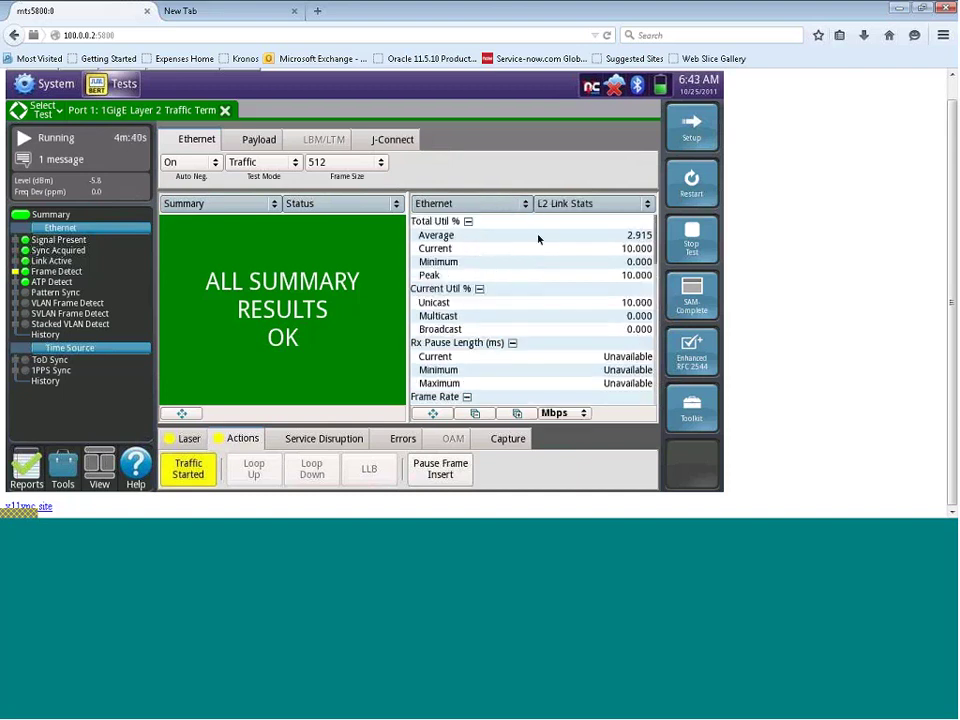
pyautogui.click(562, 204)
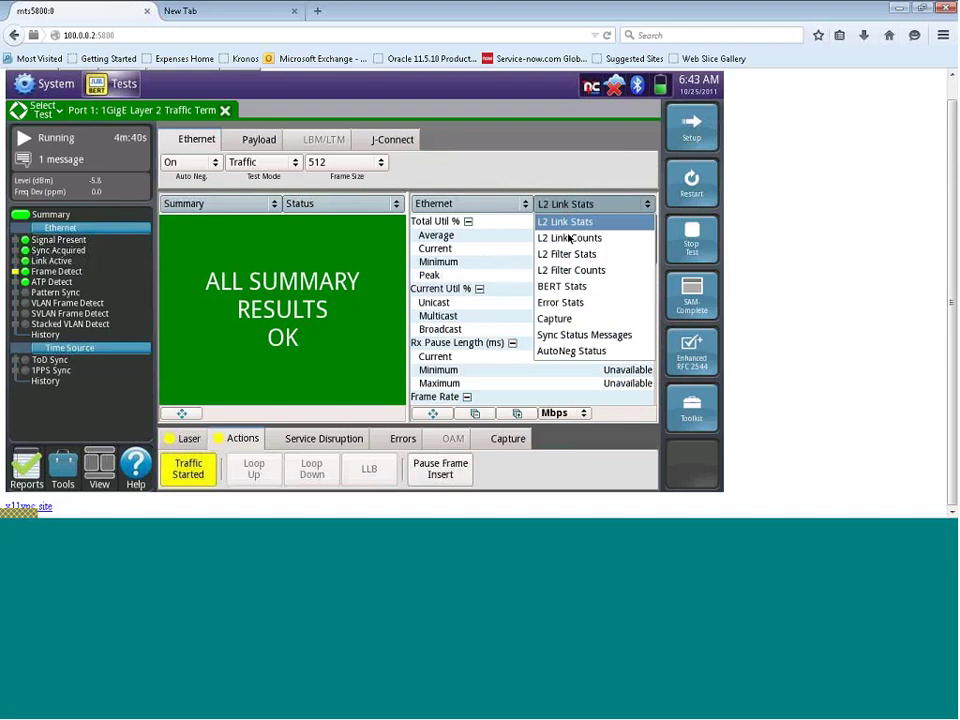
pyautogui.click(570, 287)
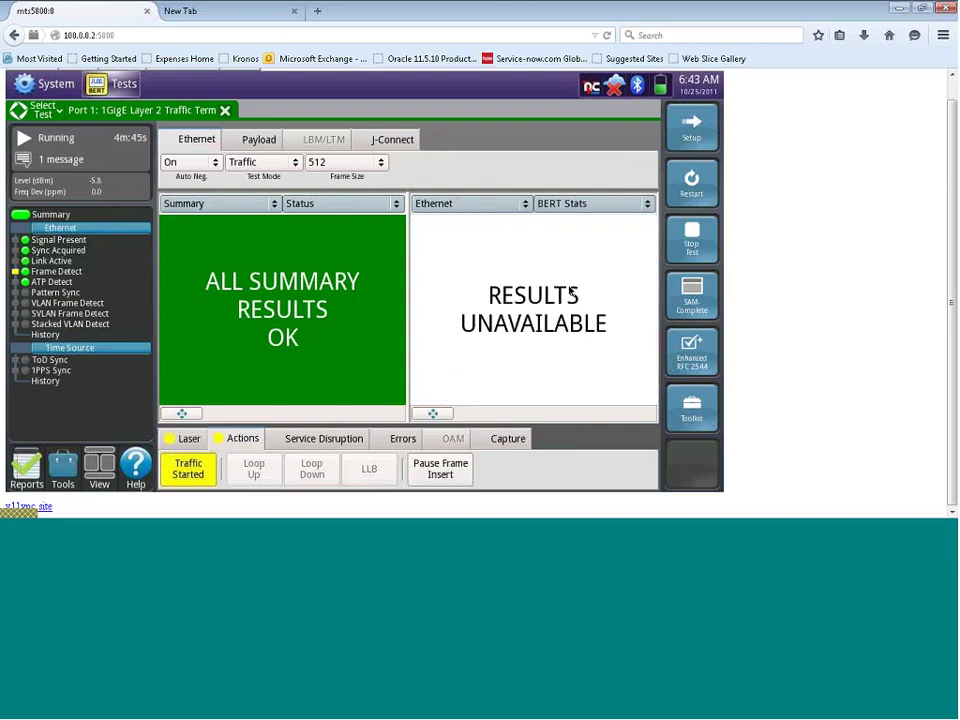
pyautogui.click(565, 204)
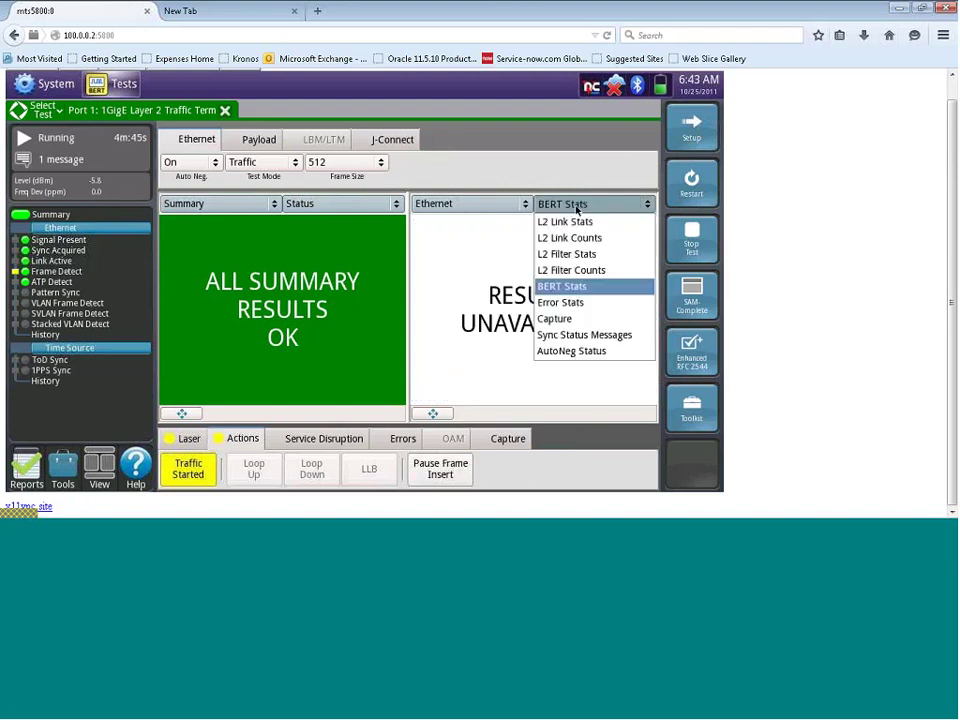
pyautogui.click(568, 303)
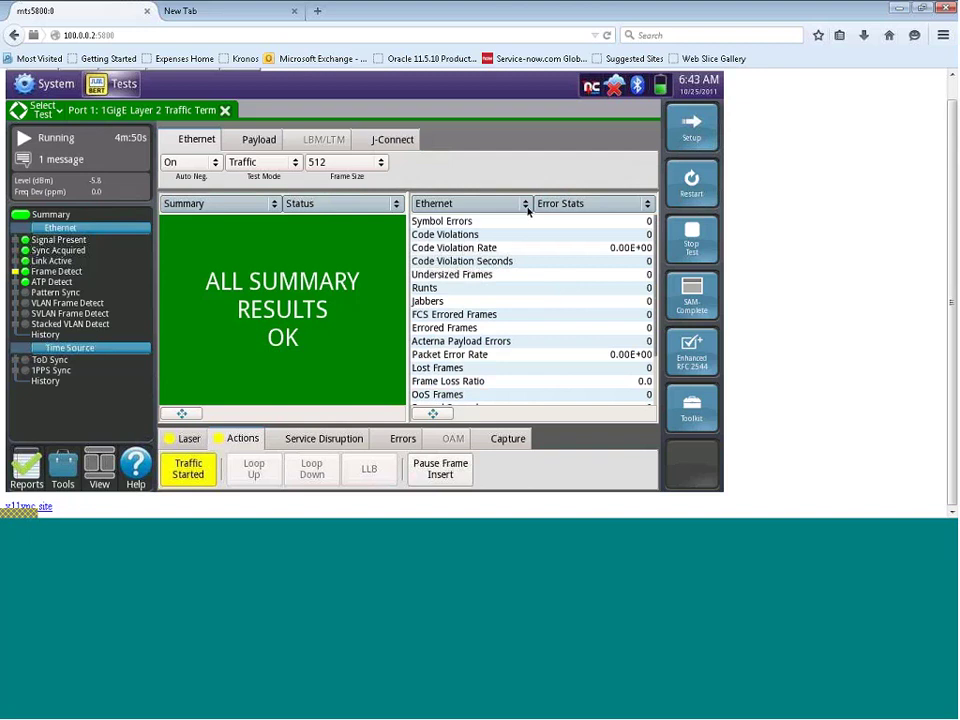
pyautogui.click(516, 206)
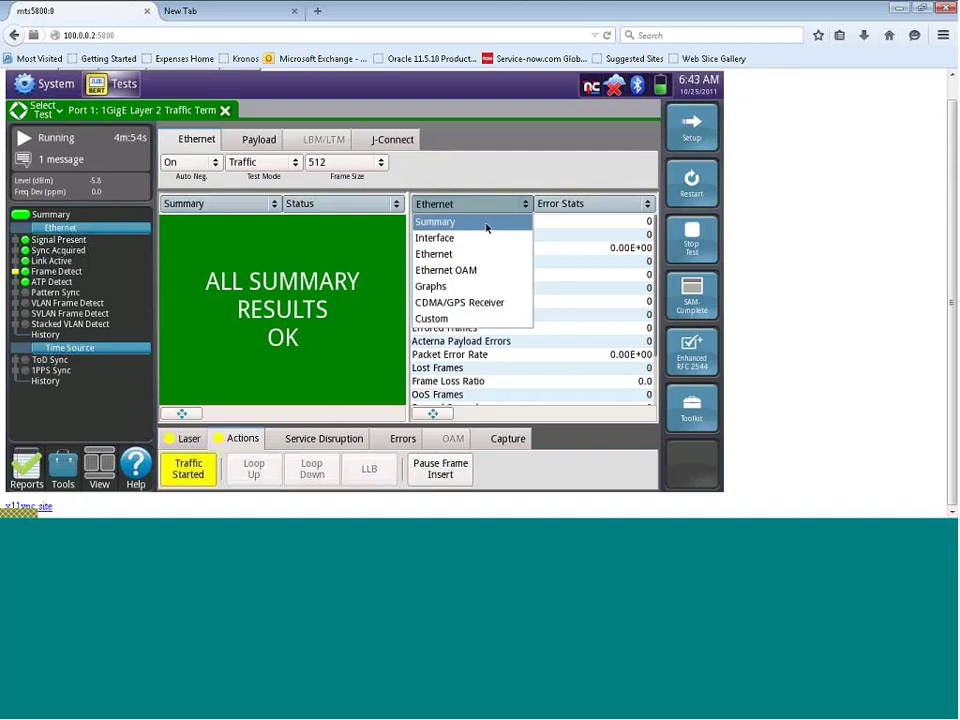
pyautogui.click(487, 222)
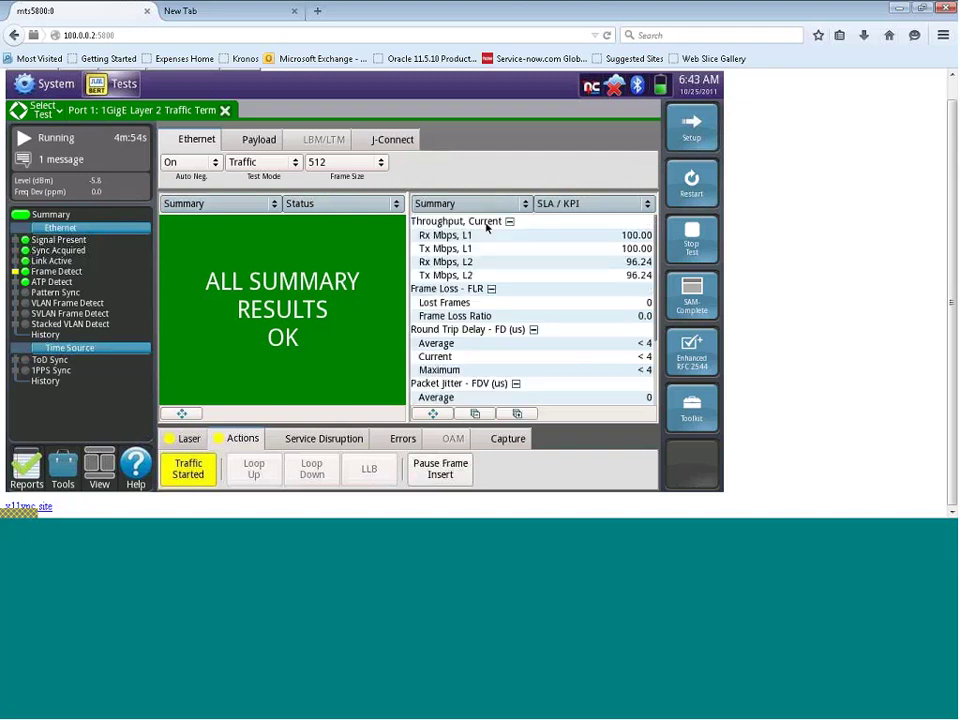
# Stop the running traffic from the Actions tab, dropping throughput to 0.00 Mbps.
pyautogui.click(204, 481)
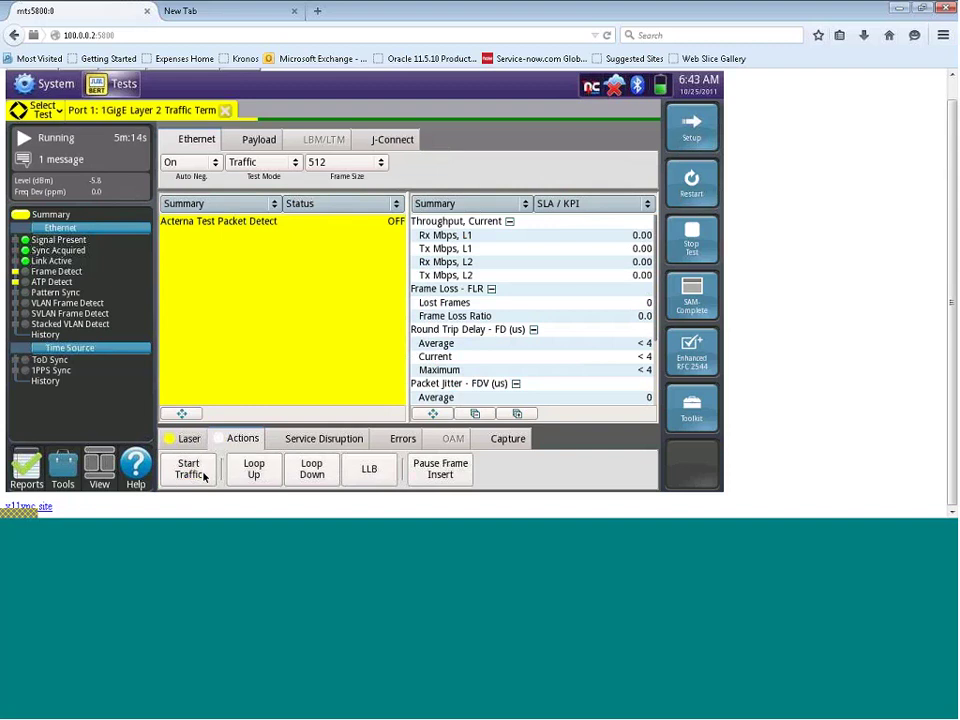